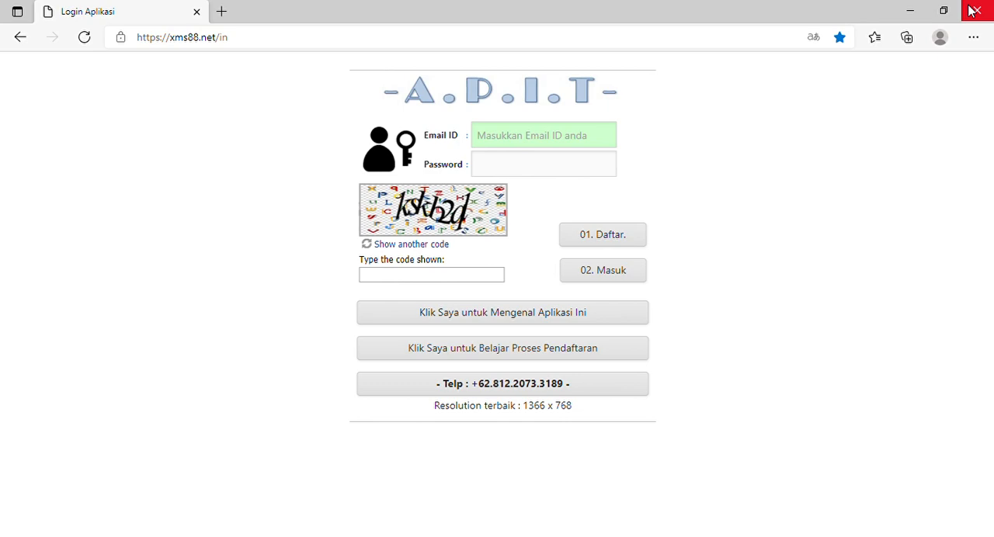
Enter the account's e-mail ID and password in the login form.
{"action": "left_click", "coordinate": [594, 145]}
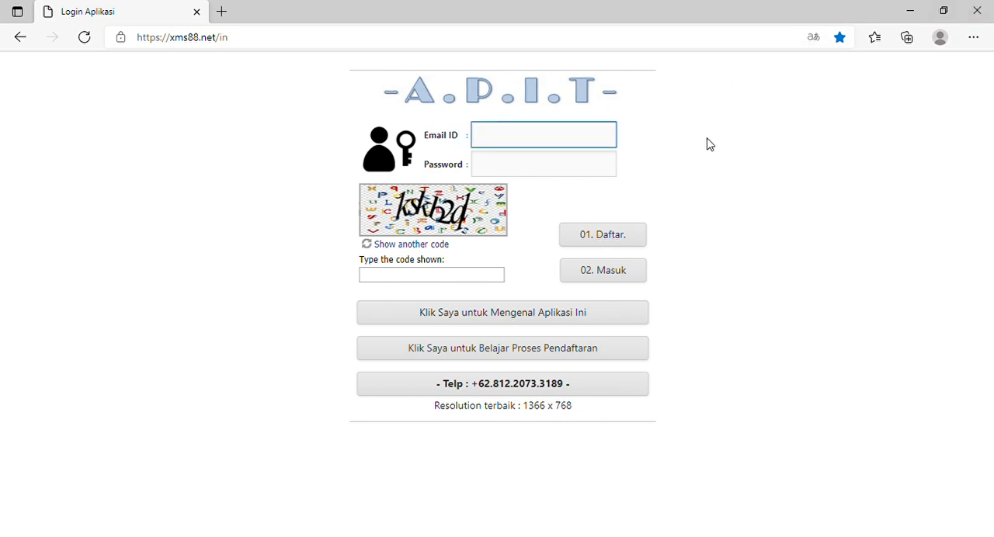
{"action": "key", "text": "Tab"}
{"action": "type", "text": "••••••••••"}
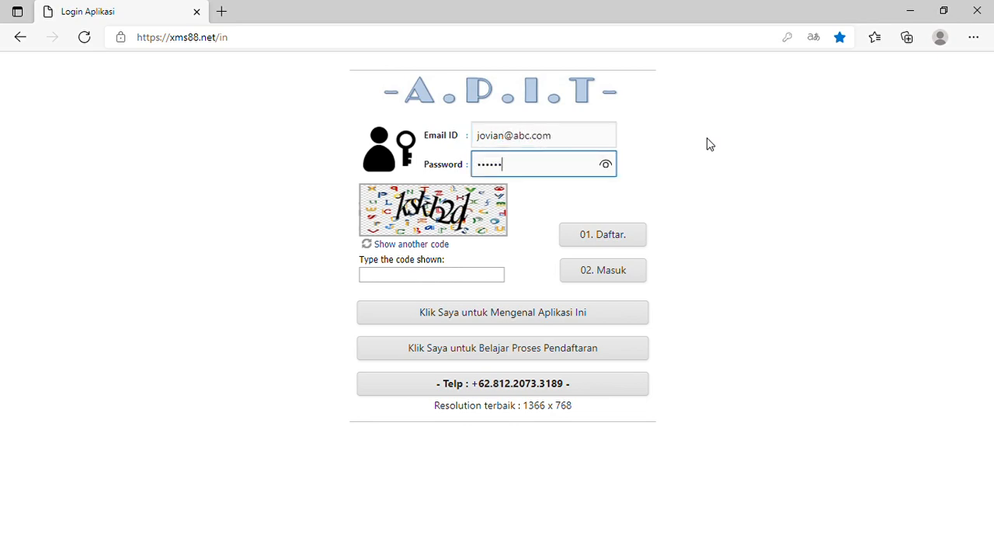
Enter the captcha code shown on the login form and log in.
{"action": "key", "text": "Tab"}
{"action": "key", "text": "Tab"}
{"action": "type", "text": "k"}
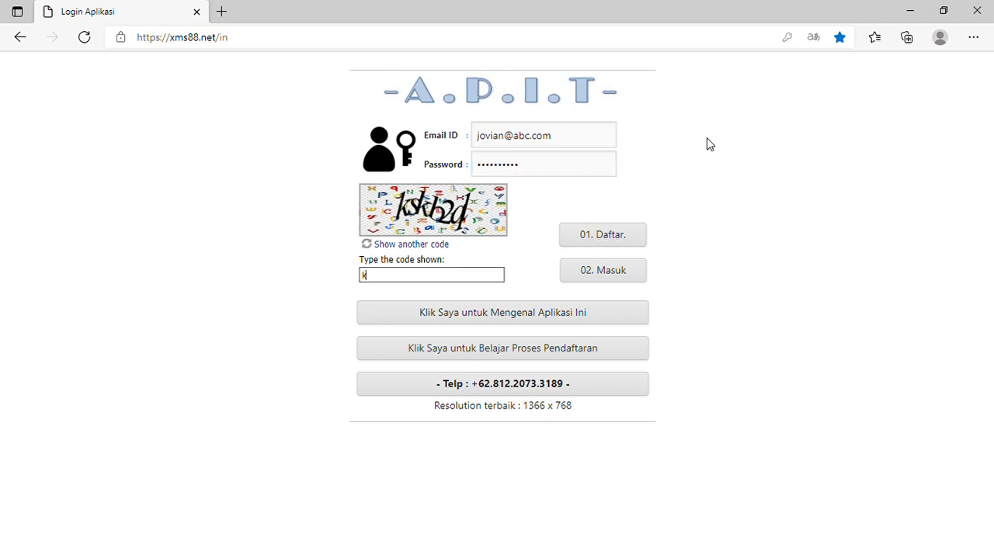
{"action": "type", "text": "skb2ql"}
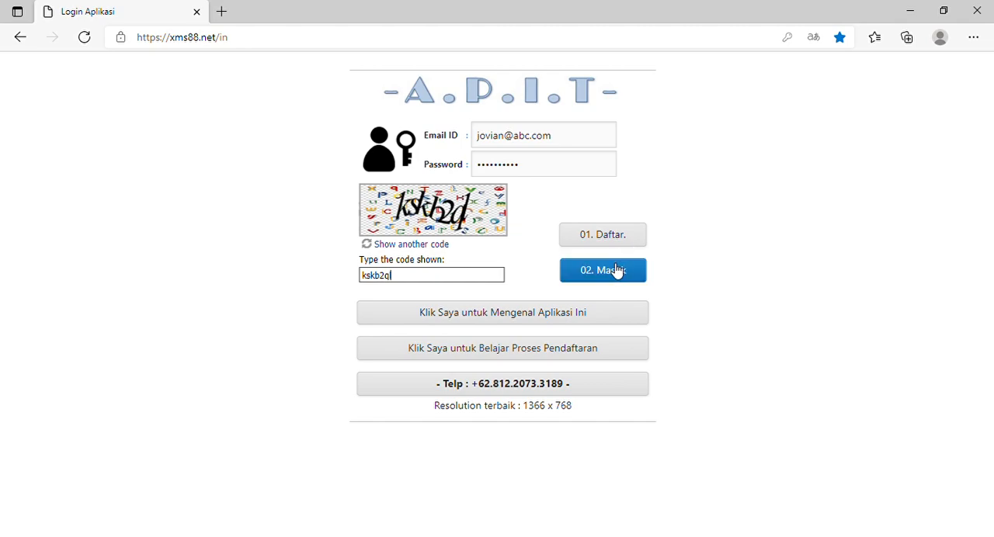
{"action": "left_click", "coordinate": [614, 269]}
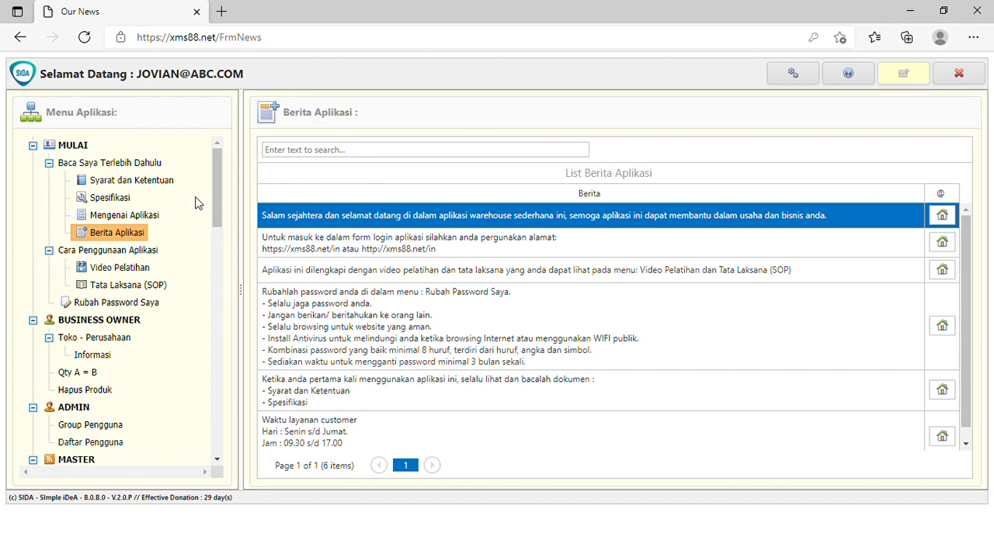
Open the Tipe Penyesuaian Stok list under General Master.
{"action": "left_click_drag", "start_coordinate": [221, 194], "coordinate": [219, 231]}
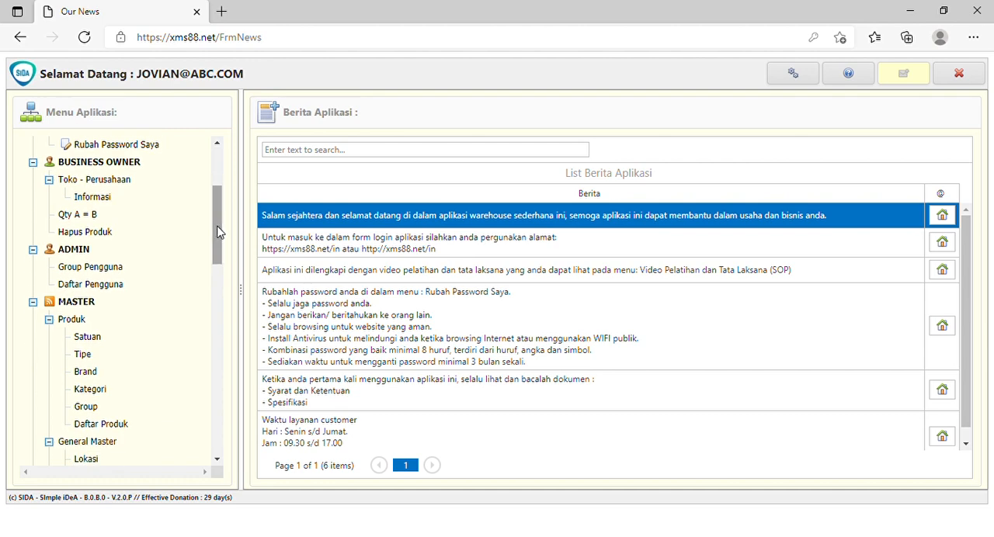
{"action": "left_click_drag", "start_coordinate": [218, 232], "coordinate": [219, 275]}
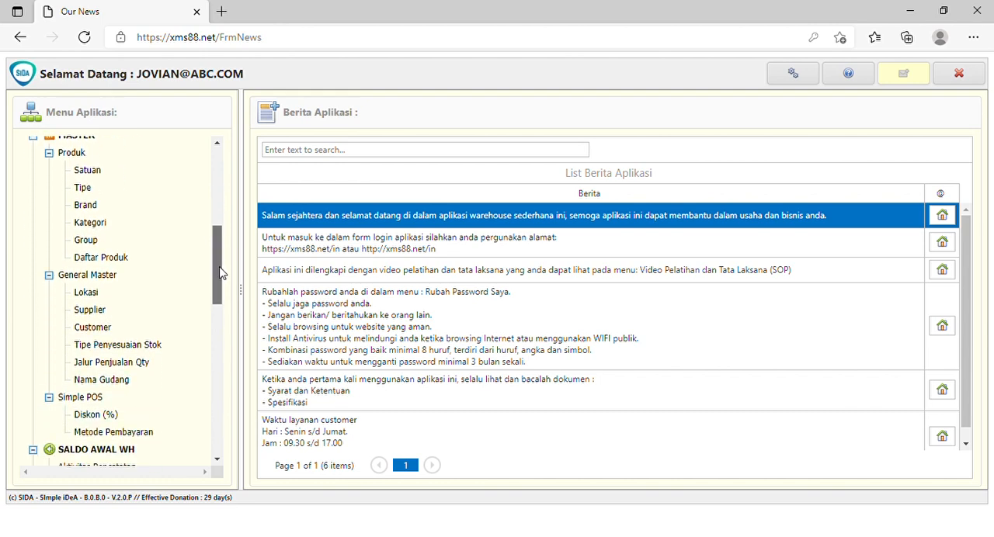
{"action": "left_click", "coordinate": [121, 351]}
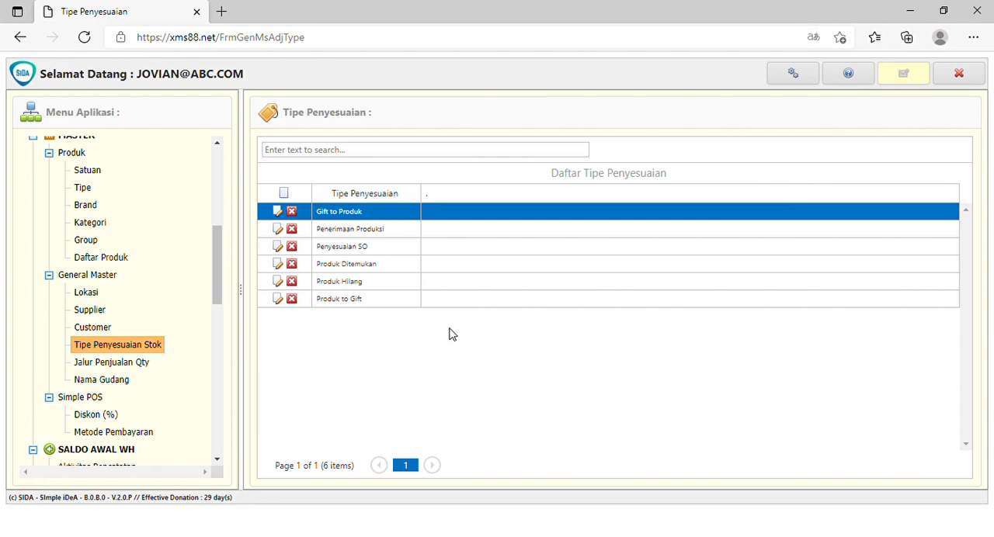
Add and save a new stock adjustment type named "Dmg to Produk".
{"action": "left_click", "coordinate": [286, 196]}
{"action": "left_click", "coordinate": [351, 220]}
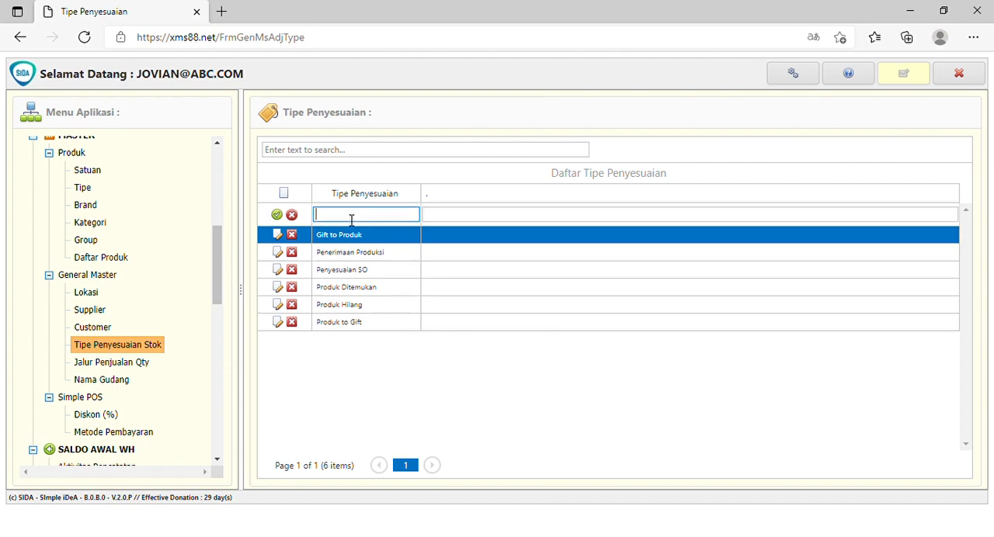
{"action": "type", "text": "Drop"}
{"action": "key", "text": "BackSpace"}
{"action": "key", "text": "BackSpace"}
{"action": "key", "text": "BackSpace"}
{"action": "type", "text": "rop"}
{"action": "key", "text": "BackSpace"}
{"action": "key", "text": "BackSpace"}
{"action": "key", "text": "BackSpace"}
{"action": "type", "text": "mg to Produk"}
{"action": "left_click", "coordinate": [276, 214]}
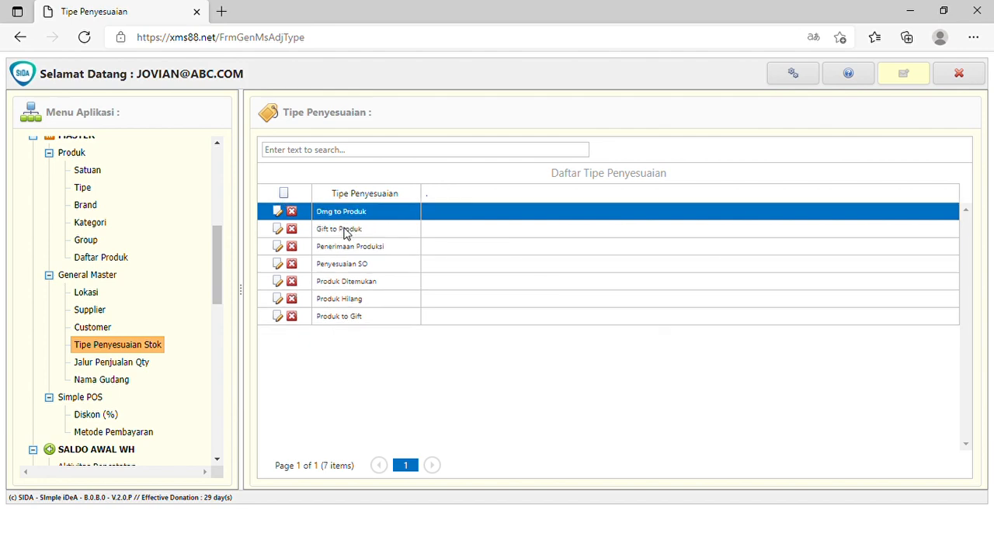
Open the Penyesuaian Stok page and narrow the application menu pane to give the transaction list more room.
{"action": "left_click_drag", "start_coordinate": [221, 255], "coordinate": [224, 322]}
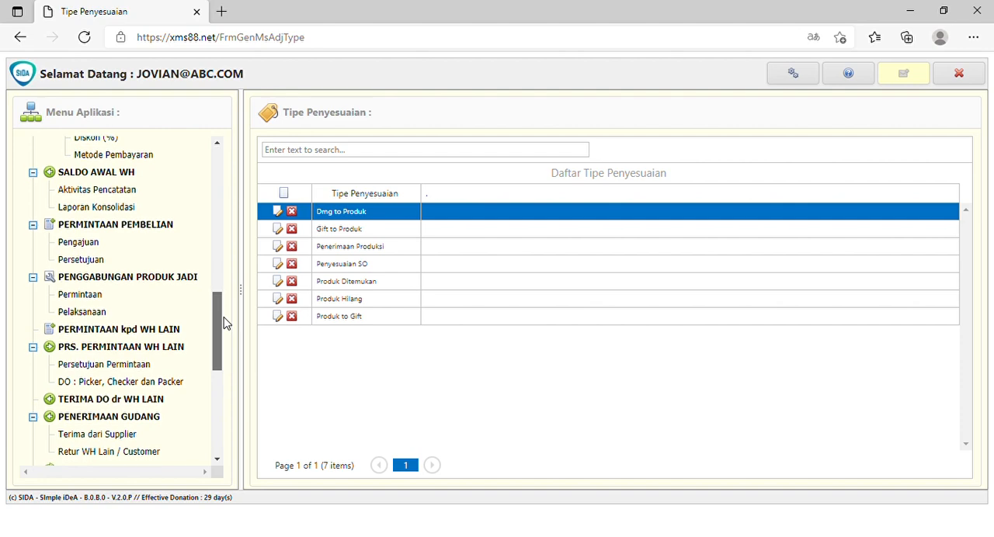
{"action": "left_click_drag", "start_coordinate": [223, 323], "coordinate": [225, 339]}
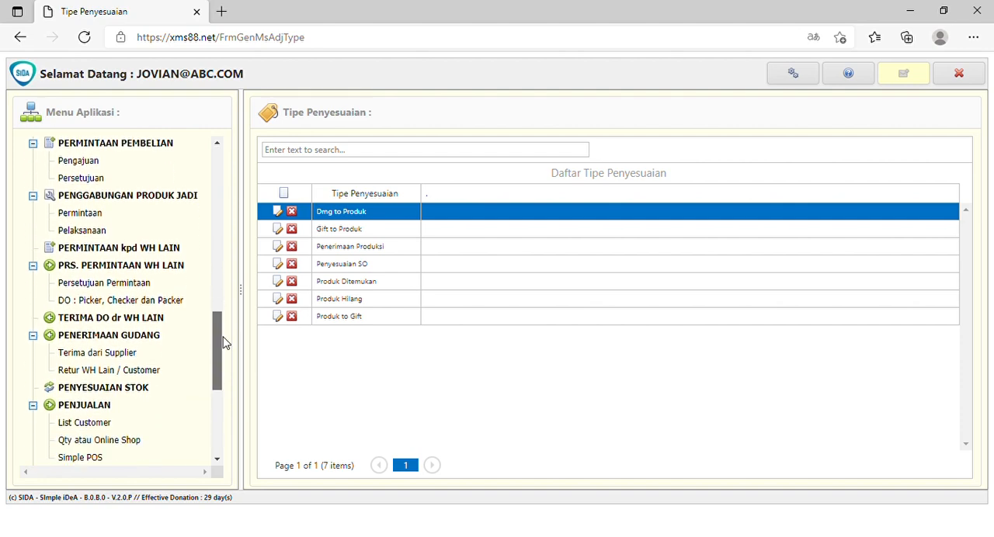
{"action": "left_click", "coordinate": [121, 388]}
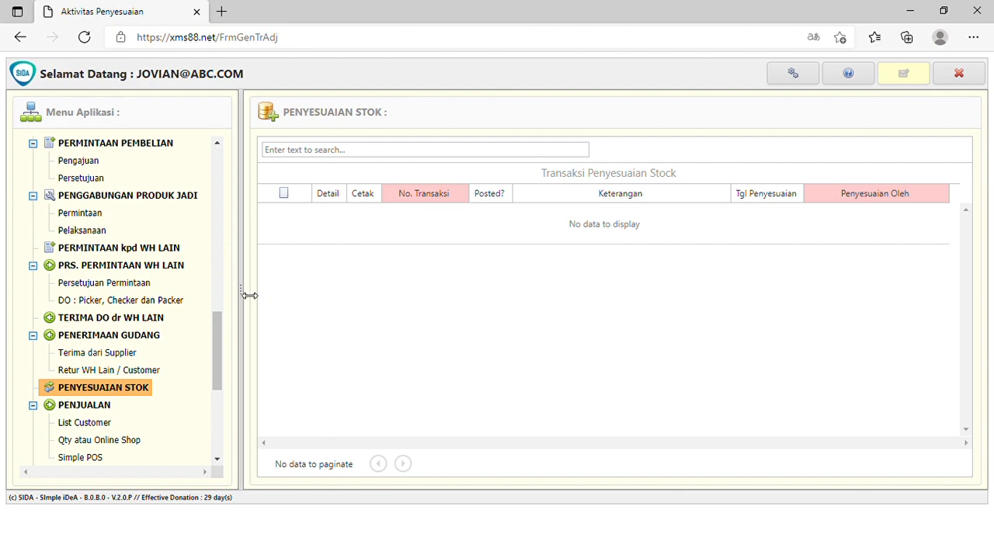
{"action": "left_click_drag", "start_coordinate": [249, 295], "coordinate": [206, 292]}
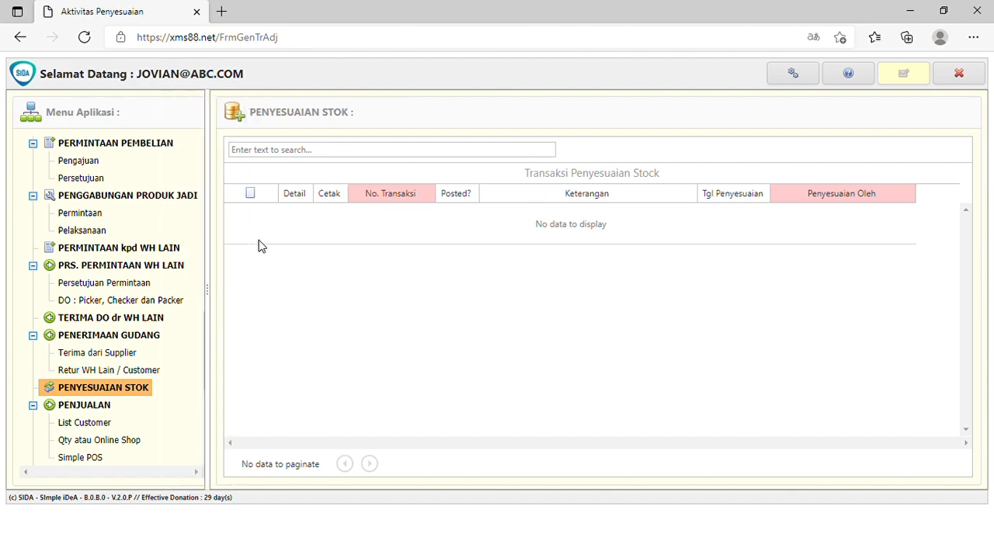
Add and save a stock adjustment transaction with Keterangan "Produk Rusak to Produk Regular" and the adjustment date 20 July 2021.
{"action": "left_click", "coordinate": [259, 200]}
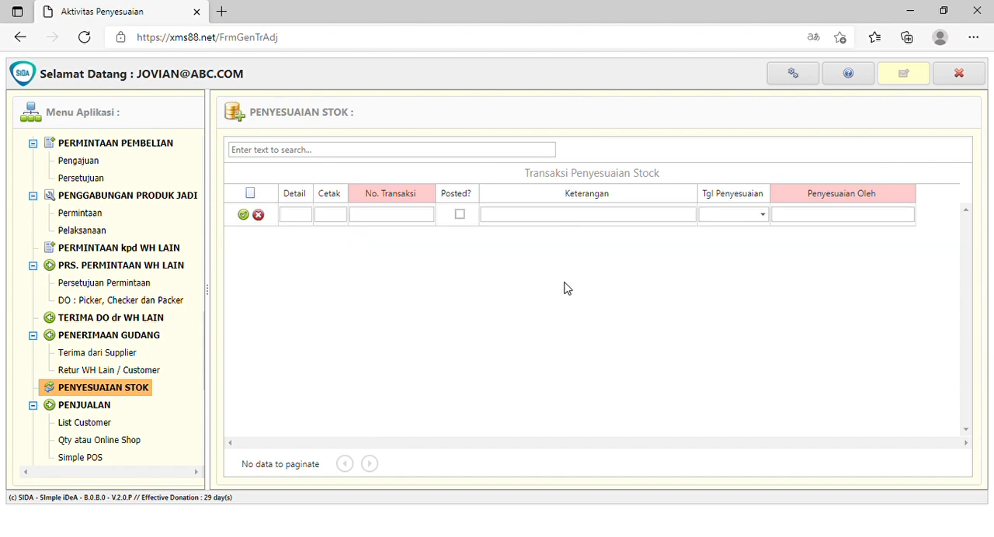
{"action": "left_click", "coordinate": [682, 217]}
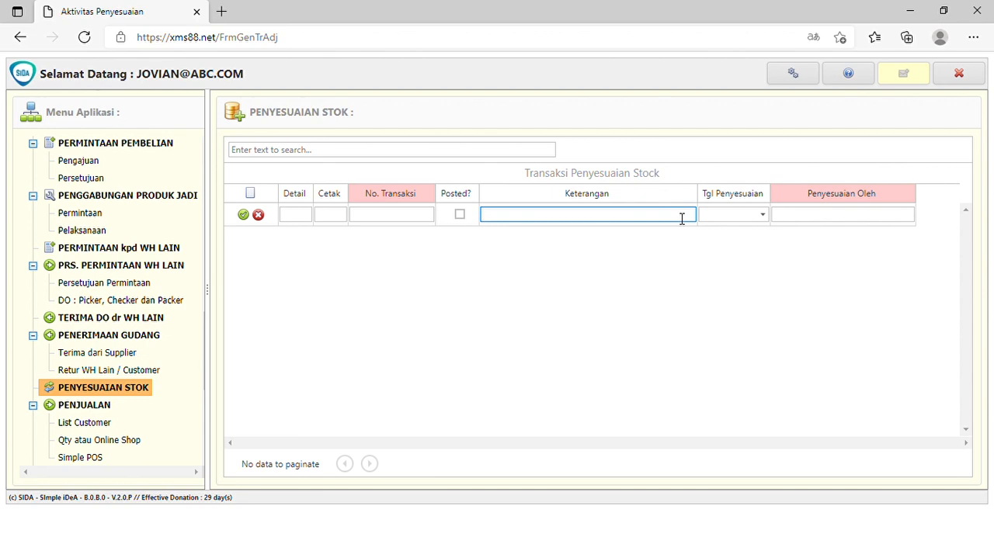
{"action": "type", "text": "Produ"}
{"action": "key", "text": "BackSpace"}
{"action": "type", "text": "uk Rusak -to Produk"}
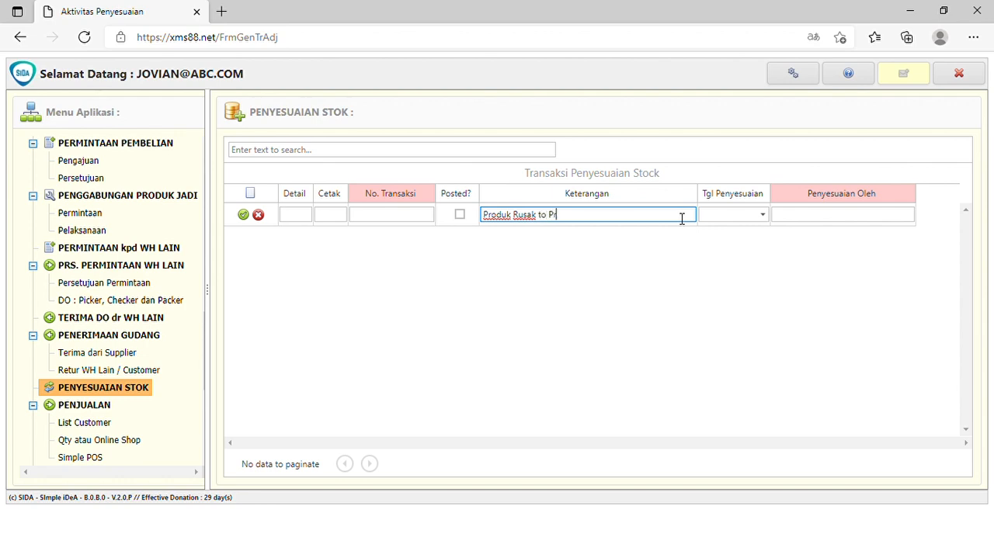
{"action": "type", "text": " Regular"}
{"action": "left_click", "coordinate": [763, 216]}
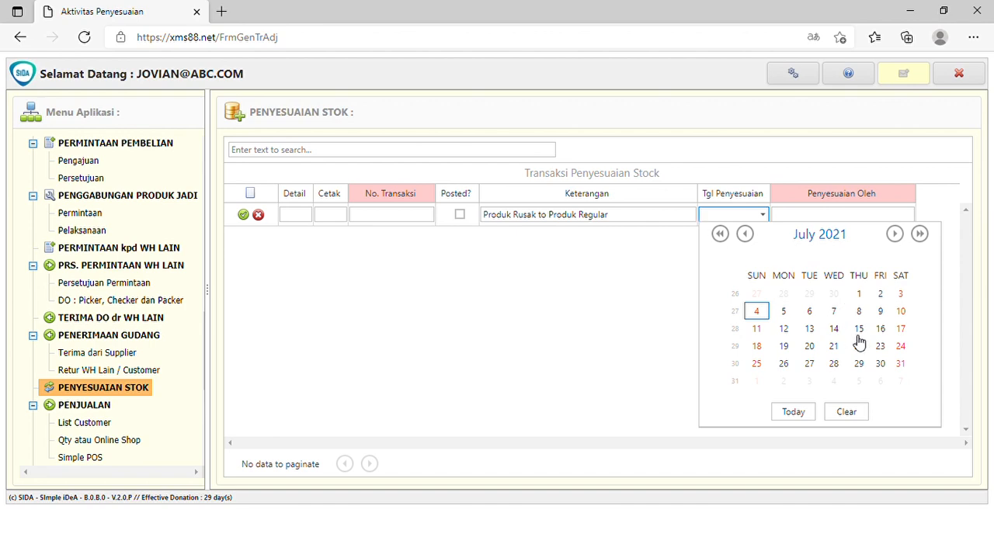
{"action": "left_click", "coordinate": [810, 347]}
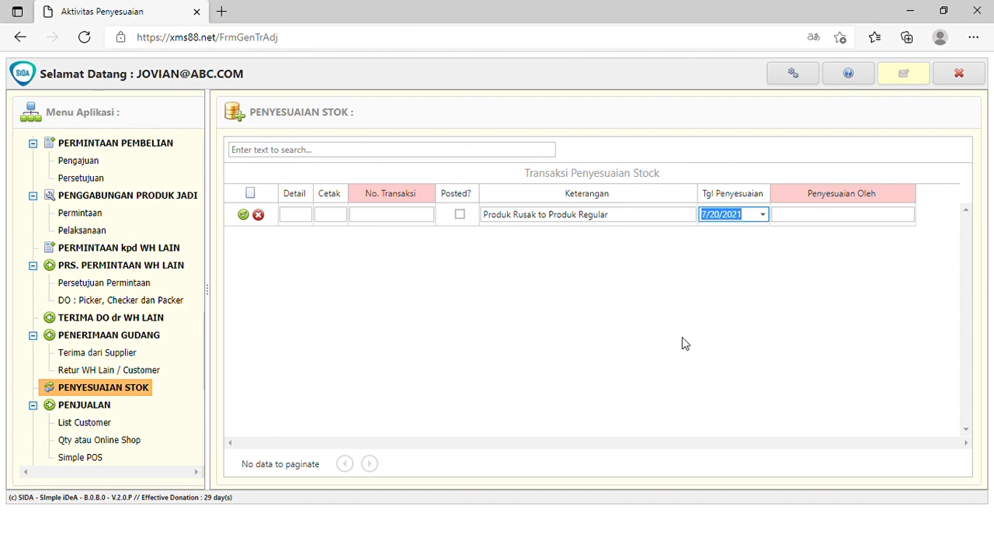
{"action": "left_click", "coordinate": [243, 215]}
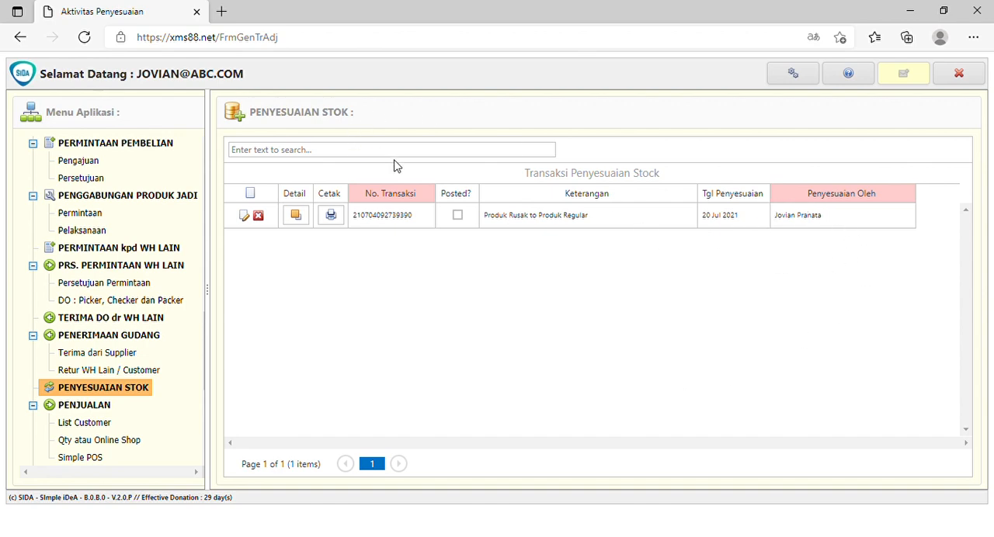
Open the Kartu Stok per Produk report and set its period from 1 July 2021 to 19 July 2021.
{"action": "left_click", "coordinate": [309, 219]}
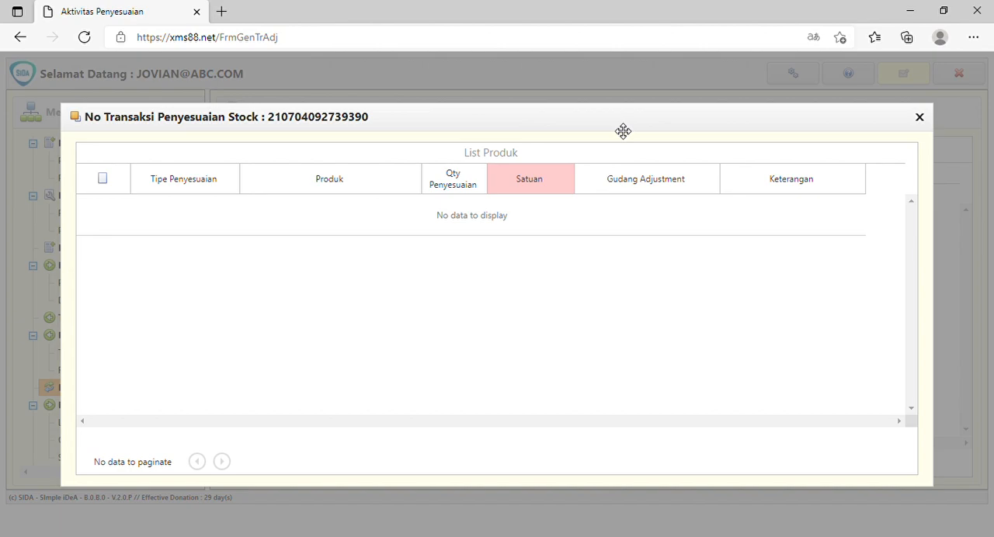
{"action": "left_click", "coordinate": [920, 117]}
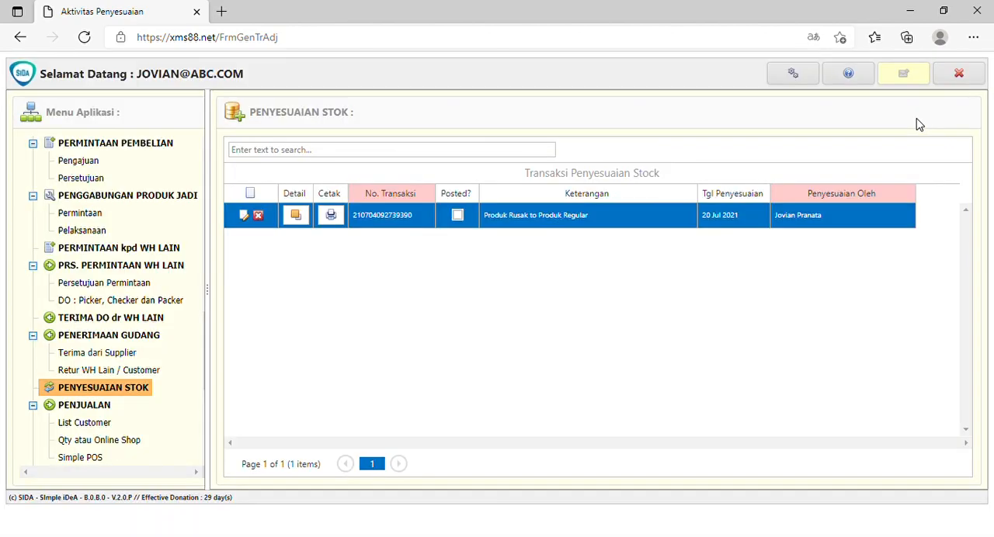
{"action": "scroll", "coordinate": [169, 351], "scroll_direction": "down", "scroll_amount": 3}
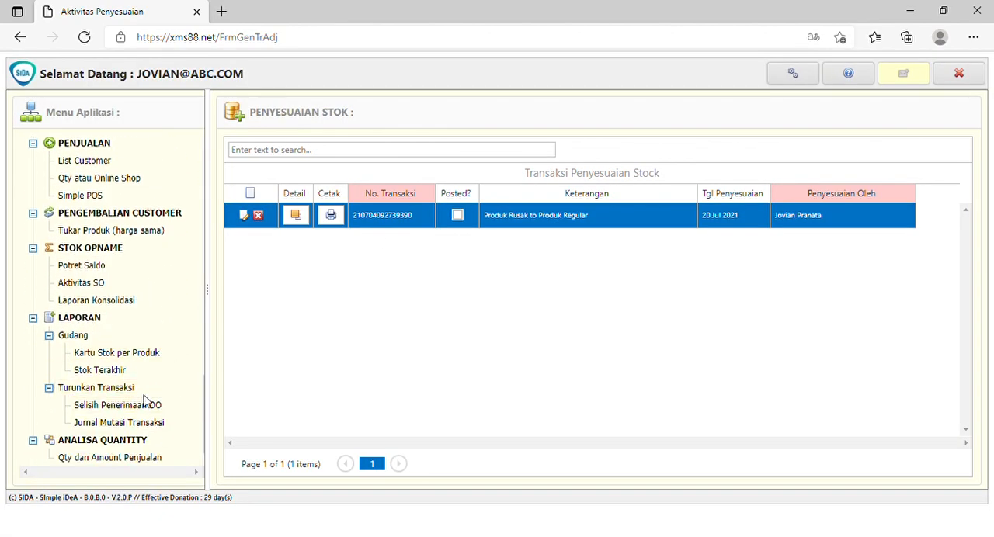
{"action": "left_click", "coordinate": [116, 354]}
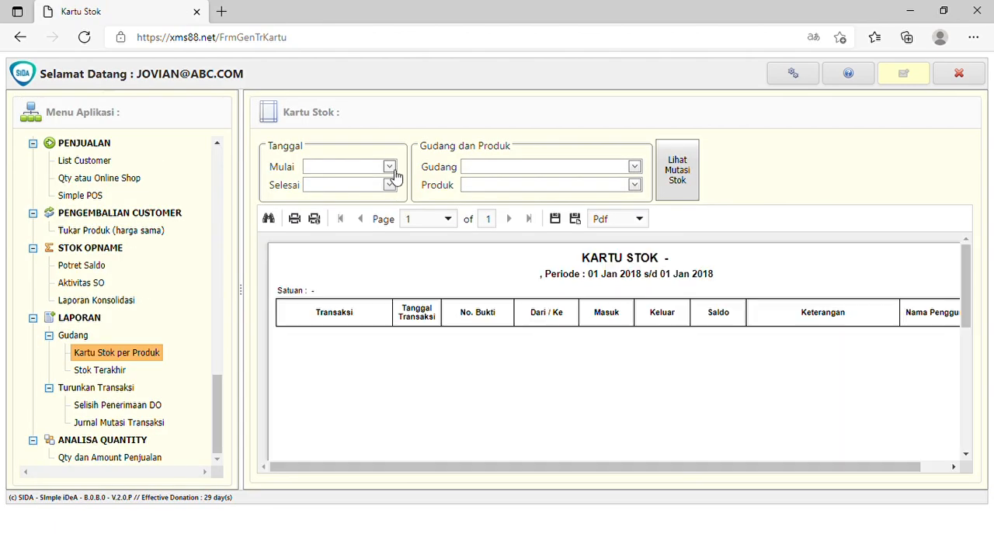
{"action": "left_click", "coordinate": [389, 168]}
{"action": "left_click", "coordinate": [431, 222]}
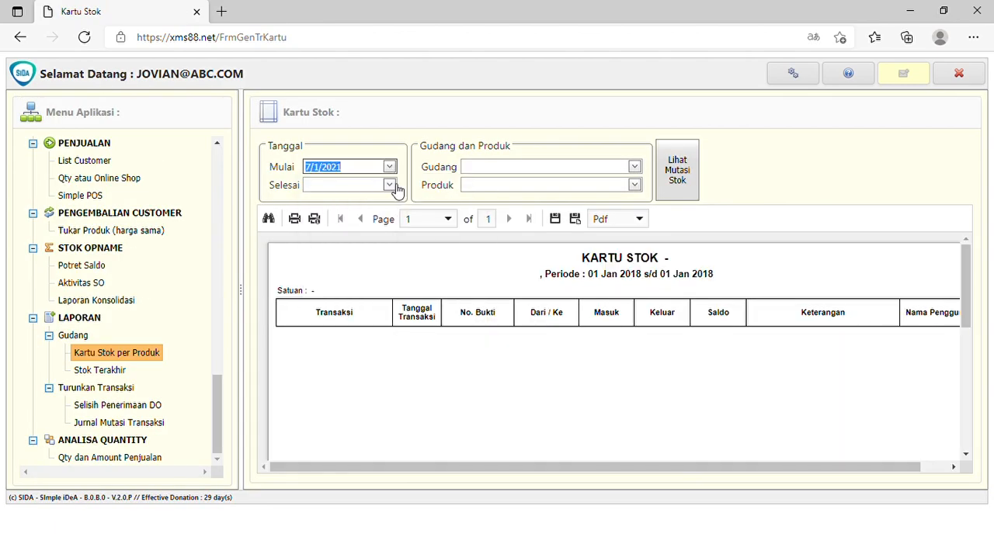
{"action": "left_click", "coordinate": [389, 184]}
{"action": "left_click", "coordinate": [358, 288]}
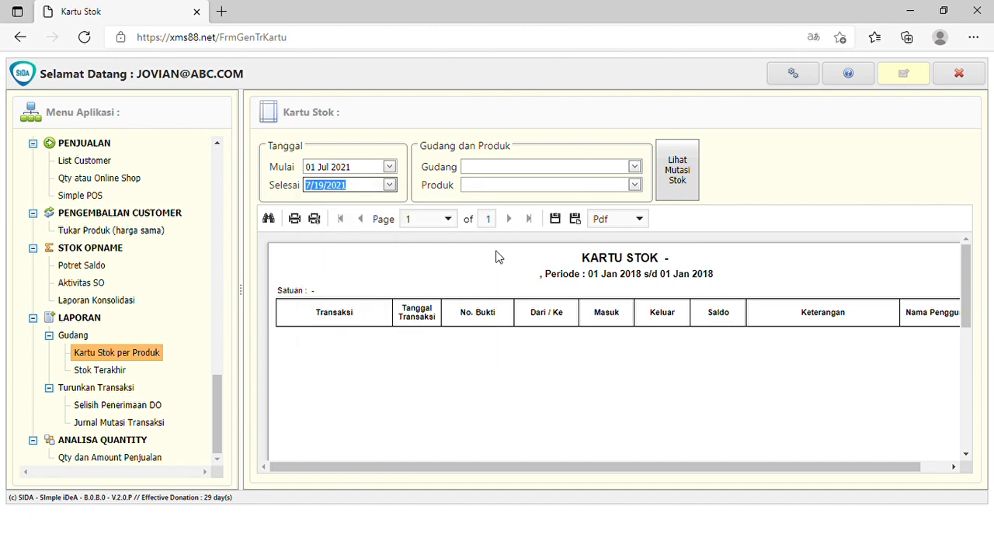
Show the stock movements of P007 Cover Radiasi in Gudang Pusat and examine the listed transactions.
{"action": "left_click", "coordinate": [635, 167]}
{"action": "left_click", "coordinate": [543, 186]}
{"action": "left_click", "coordinate": [634, 187]}
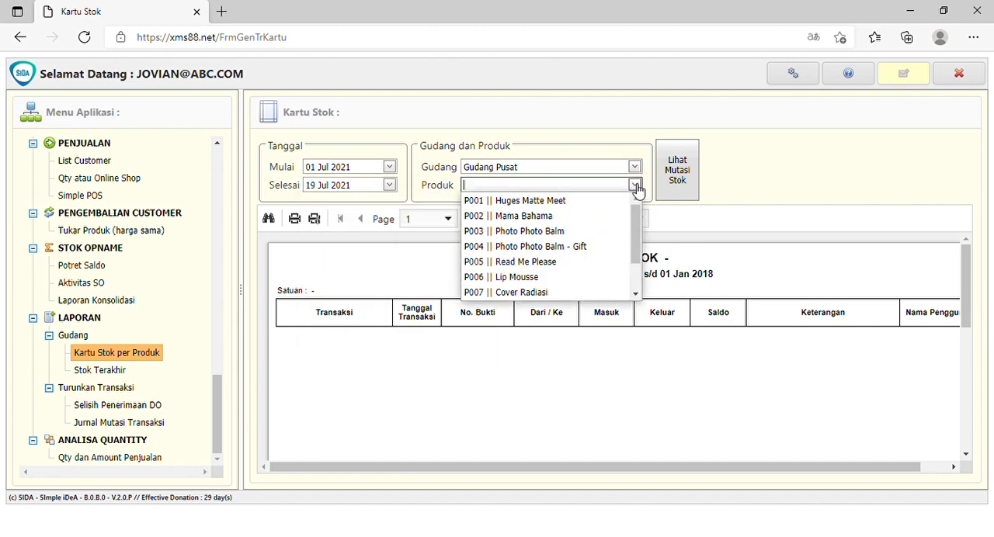
{"action": "left_click", "coordinate": [505, 290]}
{"action": "left_click", "coordinate": [678, 186]}
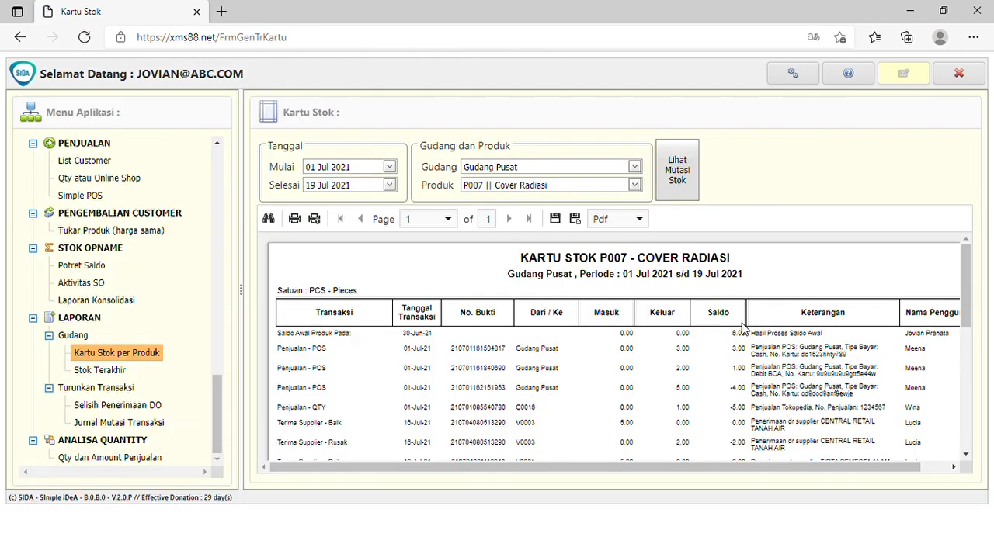
{"action": "scroll", "coordinate": [743, 328], "scroll_direction": "down", "scroll_amount": 5}
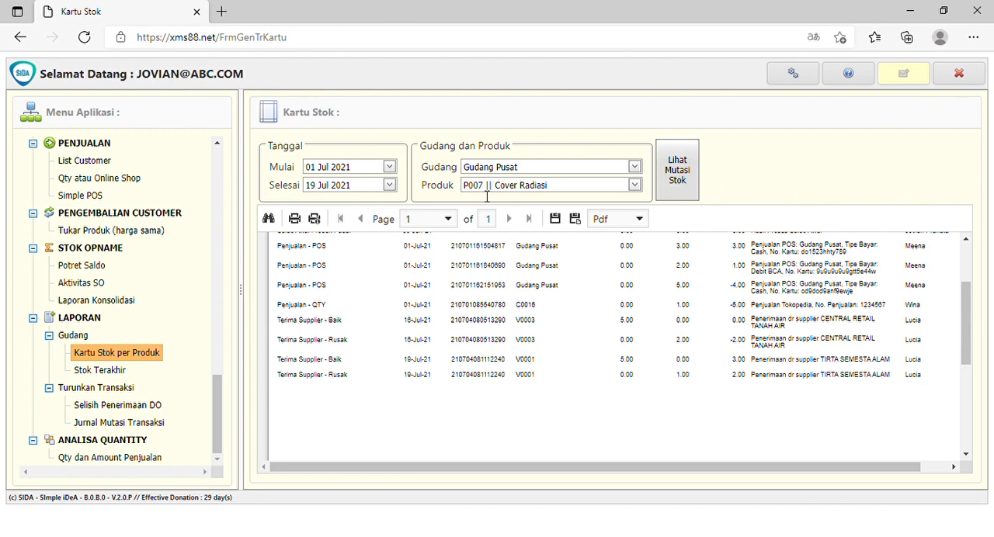
Return to Penyesuaian Stok, open the detail of the "Produk Rusak to Produk Regular" transaction and start a new product line.
{"action": "scroll", "coordinate": [194, 330], "scroll_direction": "up", "scroll_amount": 1}
{"action": "scroll", "coordinate": [194, 330], "scroll_direction": "up", "scroll_amount": 4}
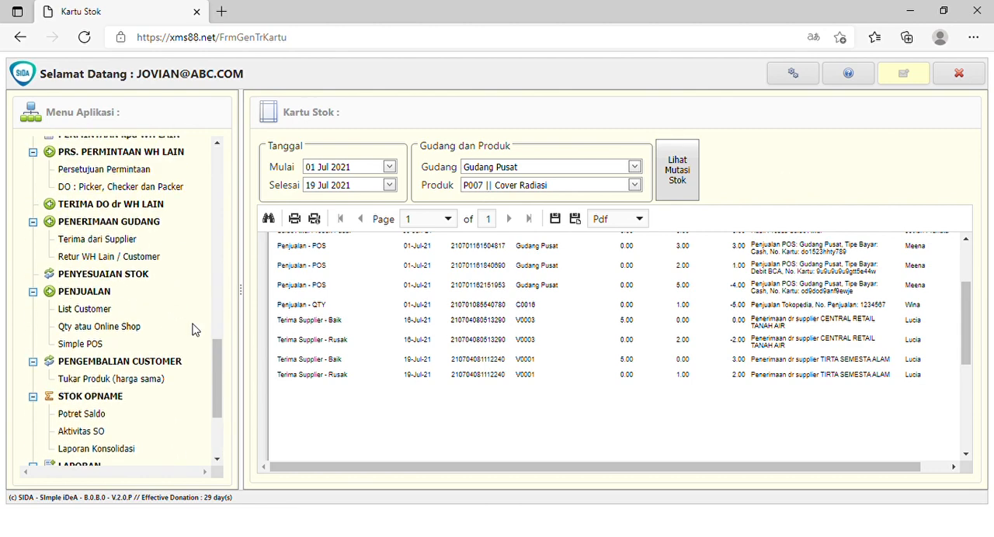
{"action": "left_click", "coordinate": [119, 278]}
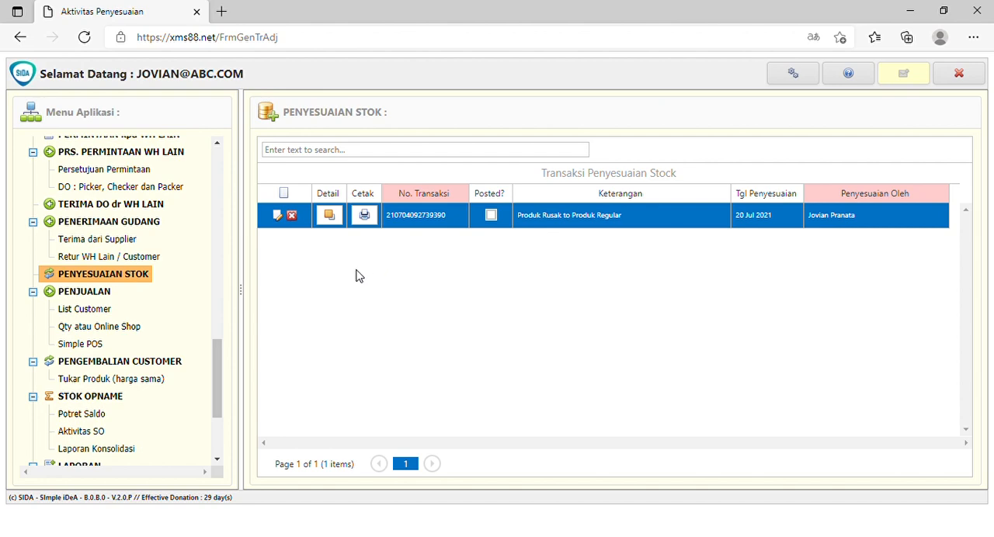
{"action": "left_click", "coordinate": [340, 224]}
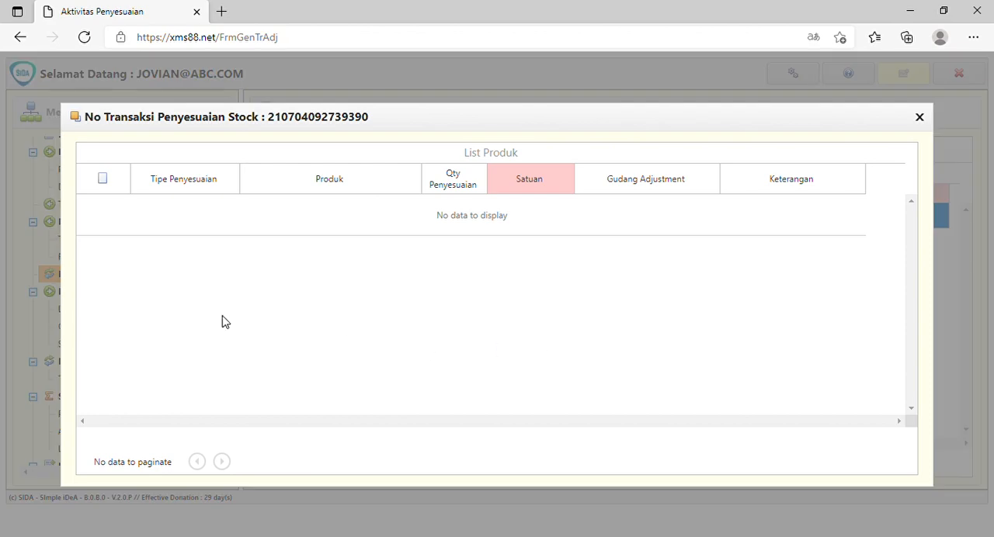
{"action": "left_click", "coordinate": [102, 180]}
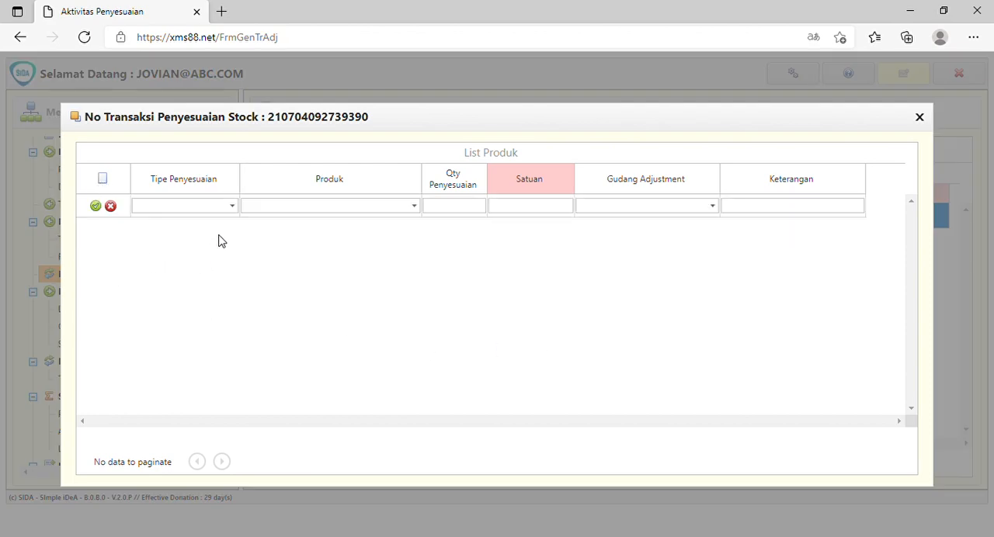
Set the new line's Tipe Penyesuaian to Dmg to Produk and its Produk to P007 Cover Radiasi.
{"action": "left_click", "coordinate": [233, 208]}
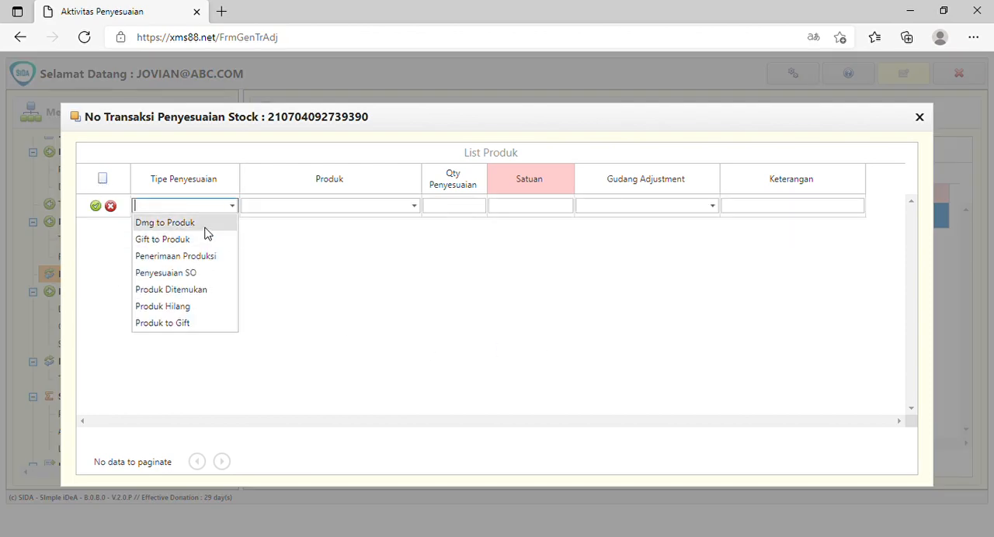
{"action": "left_click", "coordinate": [205, 228]}
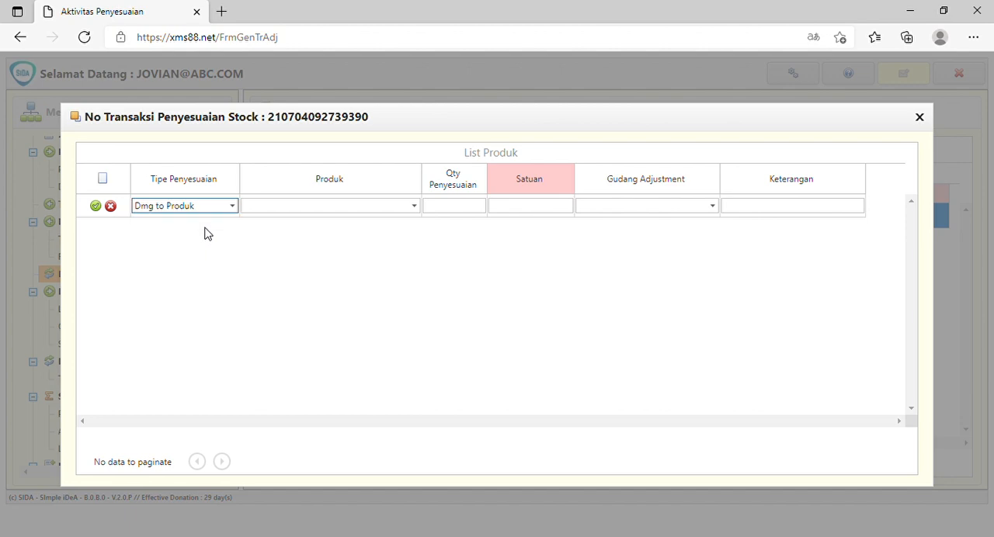
{"action": "left_click", "coordinate": [414, 208]}
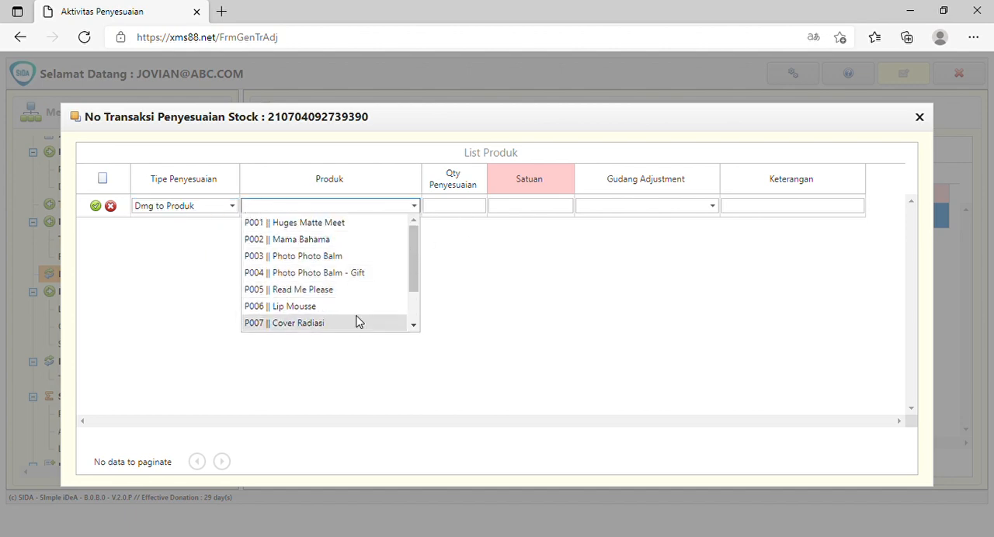
{"action": "left_click", "coordinate": [328, 206]}
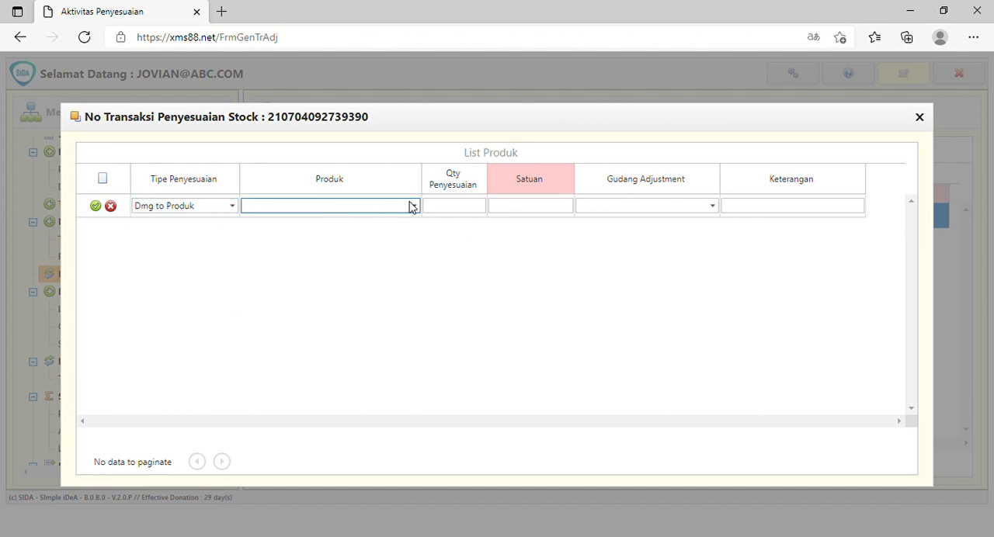
{"action": "left_click", "coordinate": [412, 205]}
{"action": "left_click", "coordinate": [318, 213]}
{"action": "type", "text": "rad"}
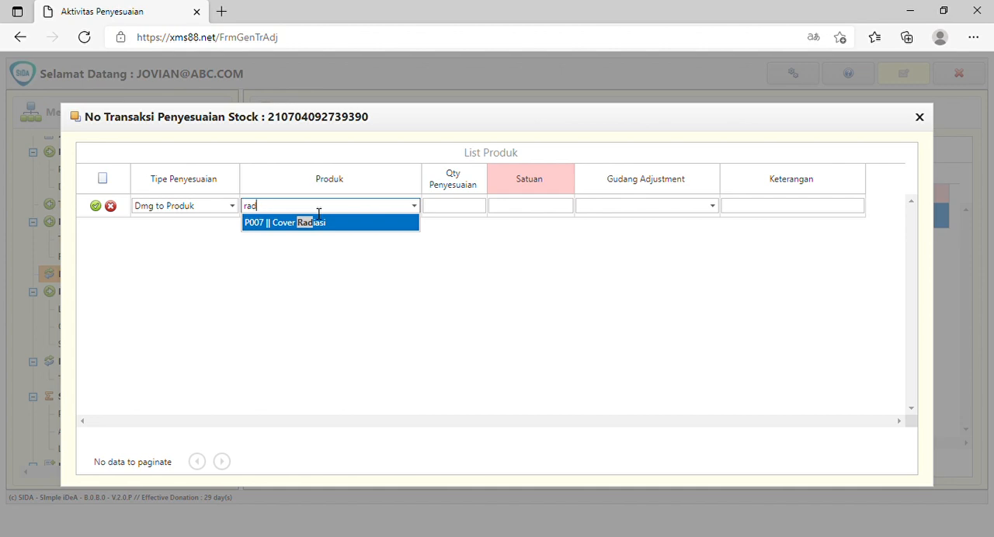
{"action": "left_click", "coordinate": [304, 231]}
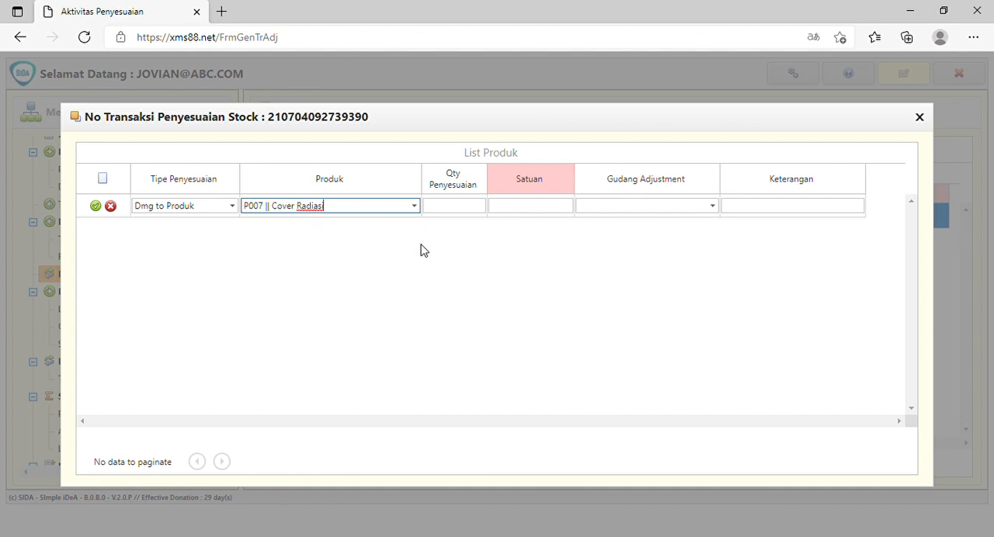
Set the line's Qty Penyesuaian to 3 and its Gudang Adjustment to GUDANG PUSAT.
{"action": "left_click", "coordinate": [469, 208]}
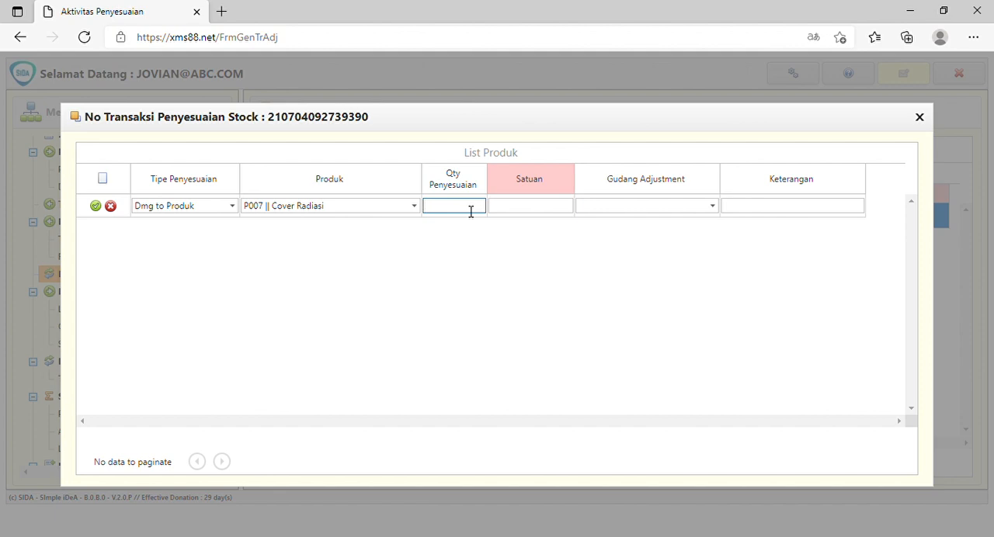
{"action": "type", "text": "3"}
{"action": "left_click", "coordinate": [712, 206]}
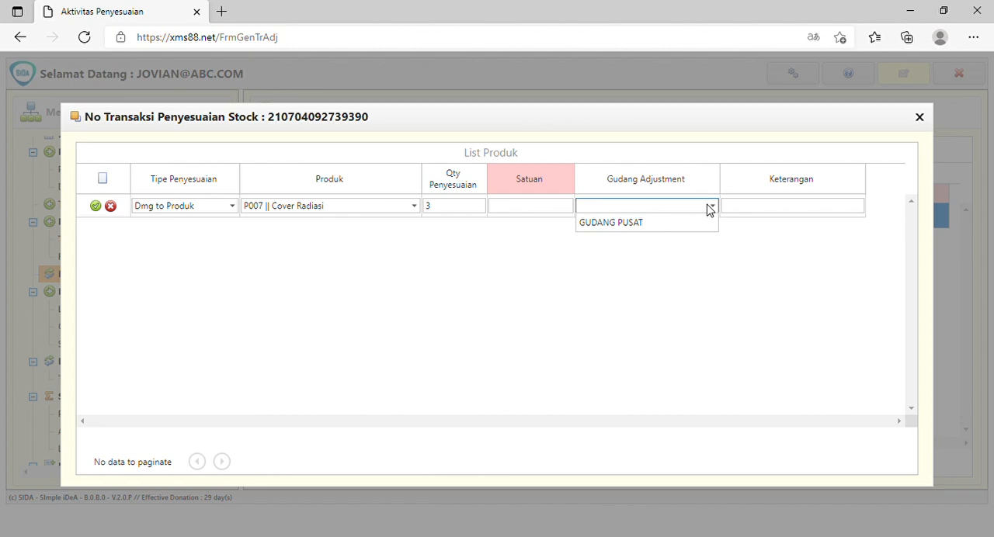
{"action": "left_click", "coordinate": [654, 223]}
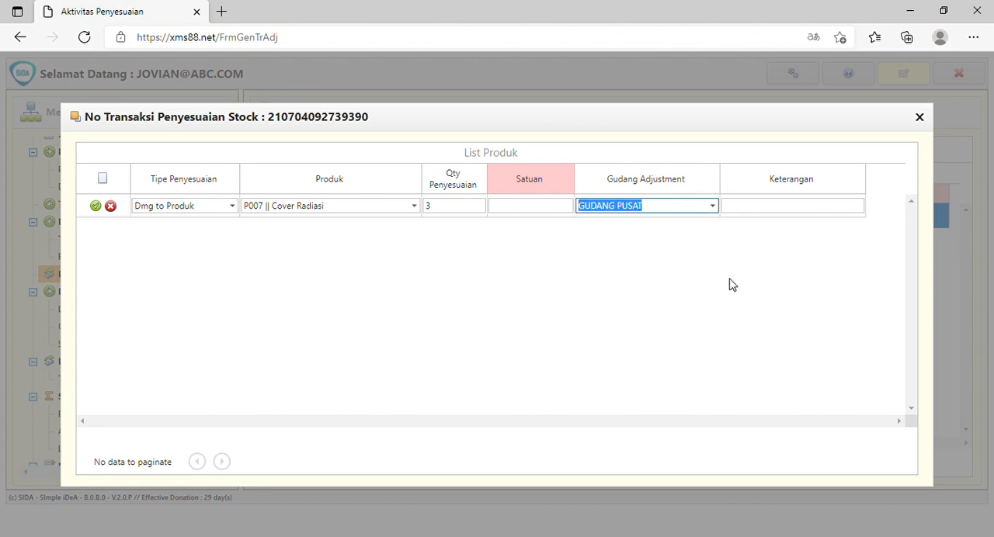
Enter the Keterangan "Perbaikan produk rusak sehingga layak jual" and save the product line.
{"action": "left_click", "coordinate": [786, 211]}
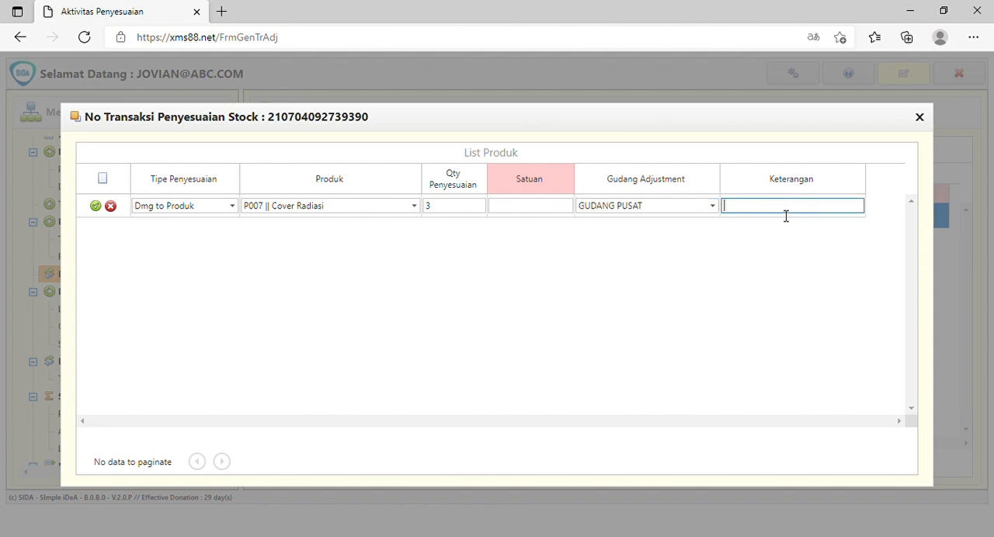
{"action": "type", "text": "Perbaikan Produk Rusak se"}
{"action": "key", "text": "BackSpace"}
{"action": "key", "text": "BackSpace"}
{"action": "type", "text": "sehingga "}
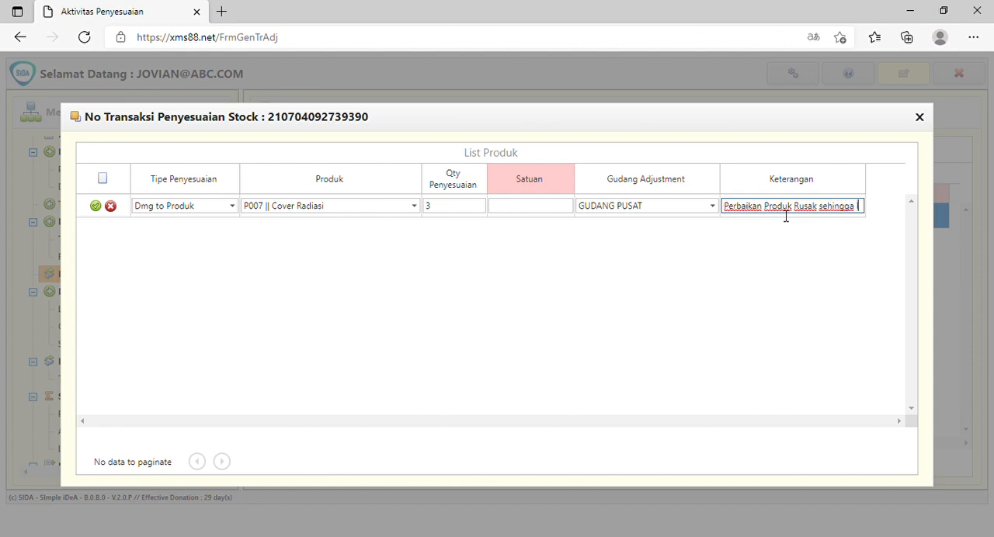
{"action": "type", "text": "layak jua"}
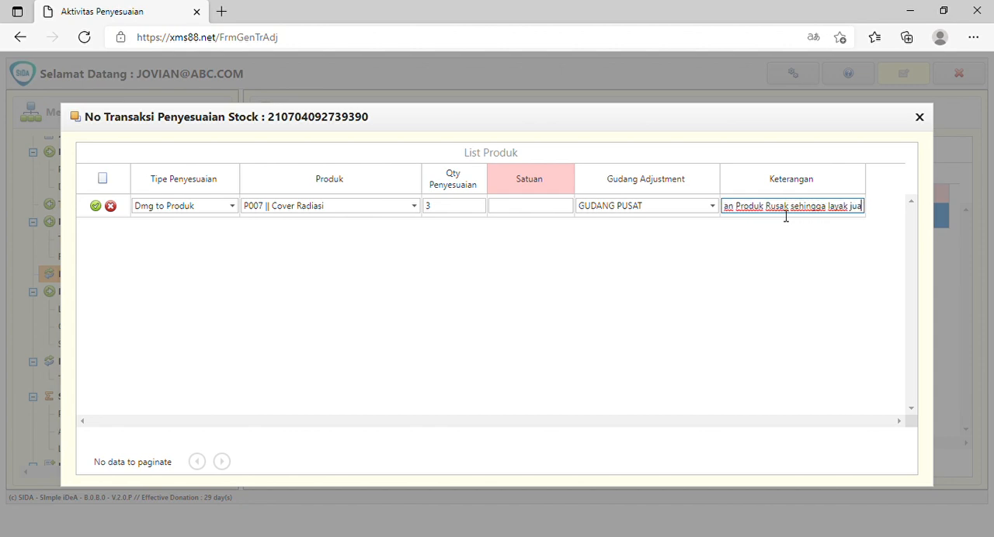
{"action": "type", "text": "l"}
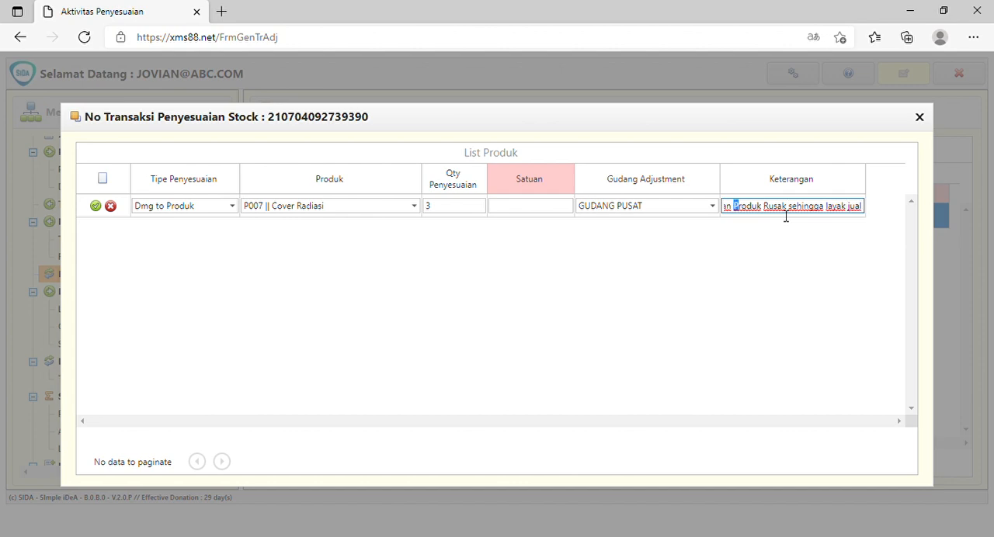
{"action": "type", "text": "p"}
{"action": "key", "text": "ctrl+Right"}
{"action": "key", "text": "shift+Right"}
{"action": "type", "text": "r"}
{"action": "left_click", "coordinate": [100, 208]}
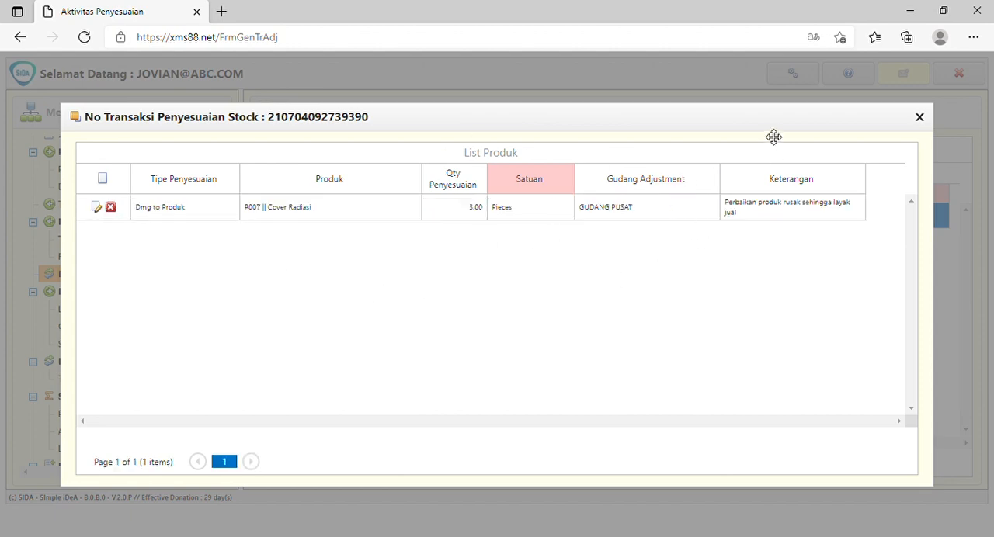
Close the product list and save the "Produk Rusak to Produk Regular" transaction as Posted.
{"action": "left_click_drag", "start_coordinate": [773, 137], "coordinate": [744, 147]}
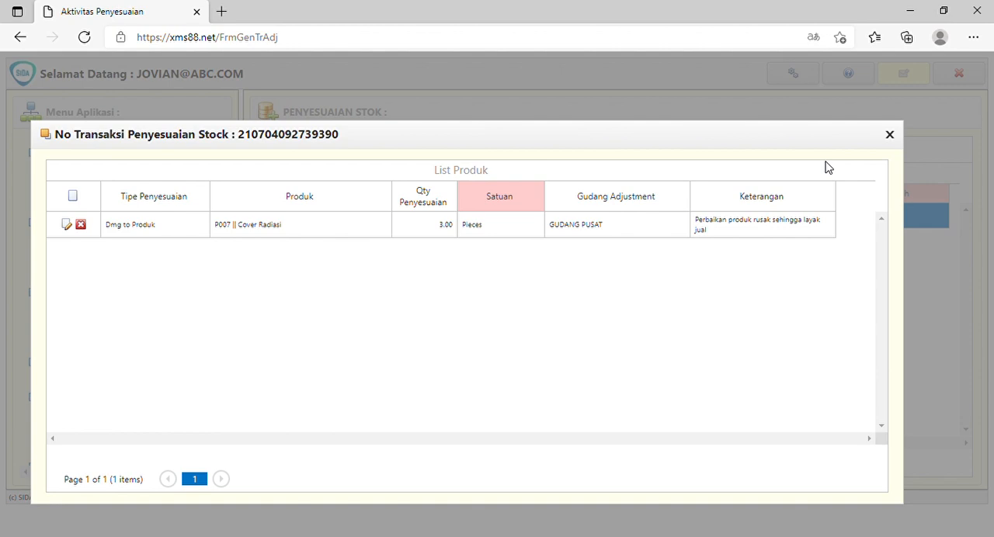
{"action": "left_click", "coordinate": [890, 136]}
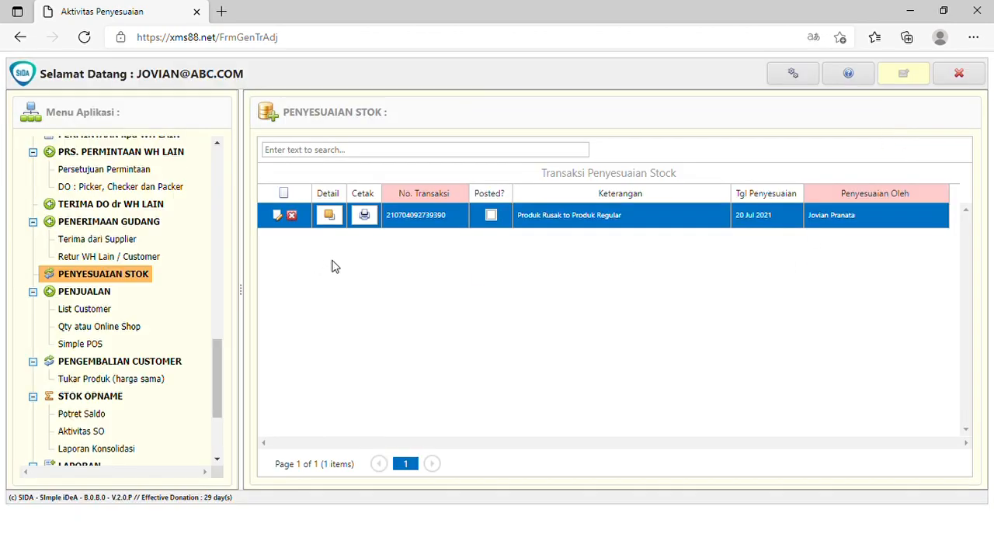
{"action": "left_click", "coordinate": [279, 216]}
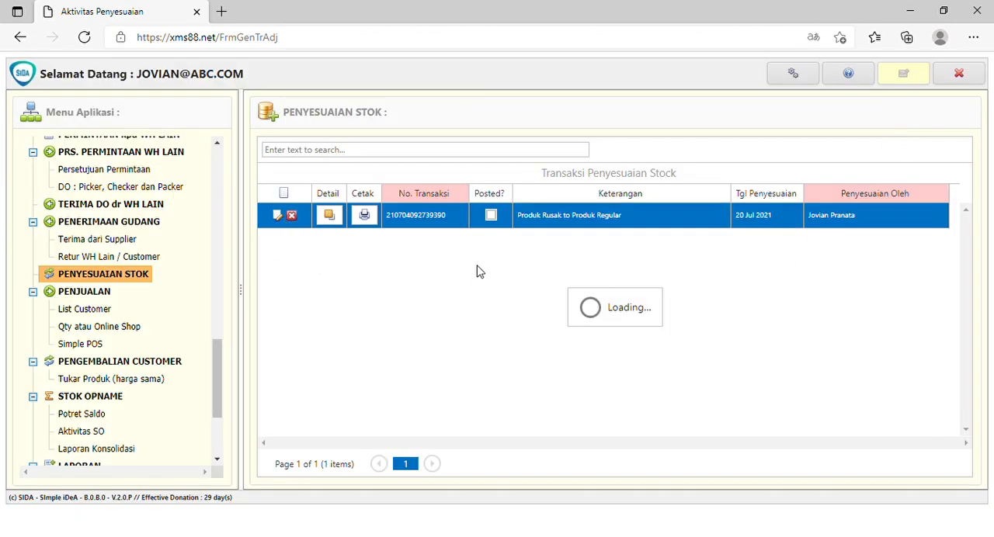
{"action": "left_click", "coordinate": [493, 215]}
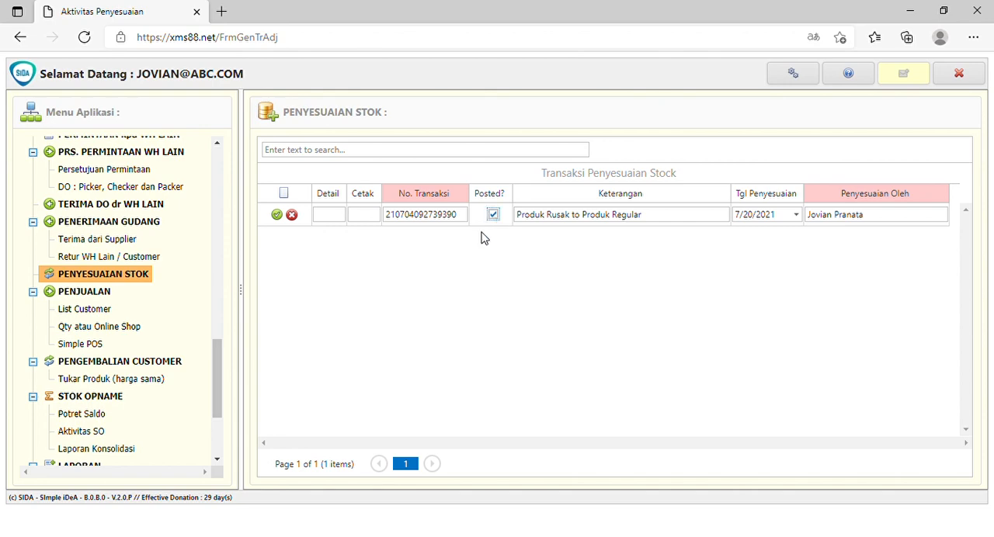
{"action": "left_click", "coordinate": [277, 216]}
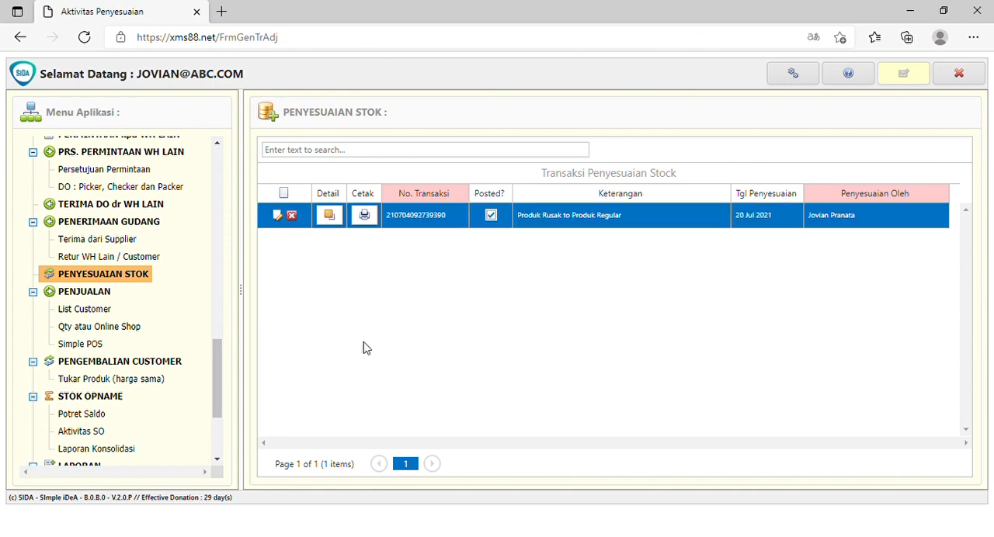
Open the Kartu Stok per Produk report and set its period from 1 July 2021 to 20 July 2021.
{"action": "left_click_drag", "start_coordinate": [221, 365], "coordinate": [235, 432]}
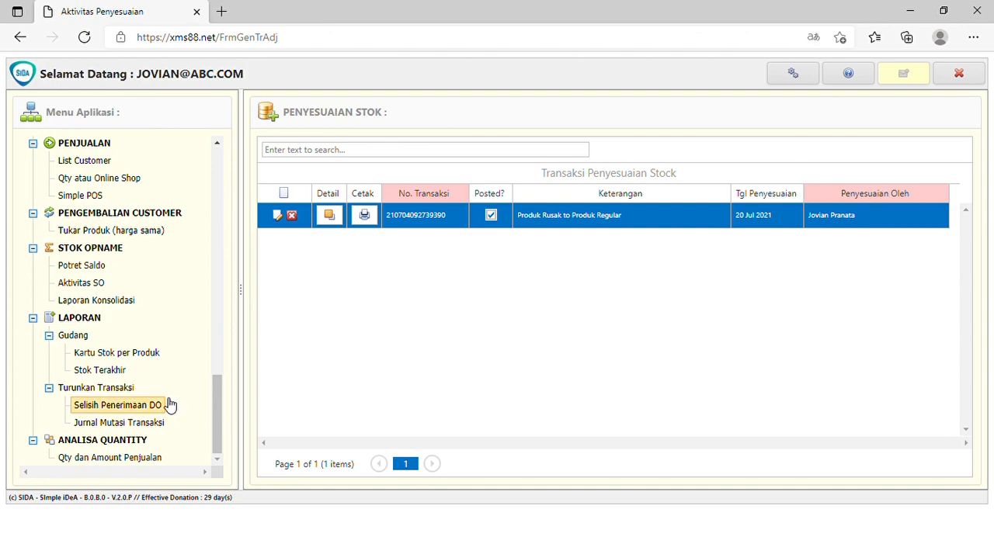
{"action": "left_click", "coordinate": [147, 354]}
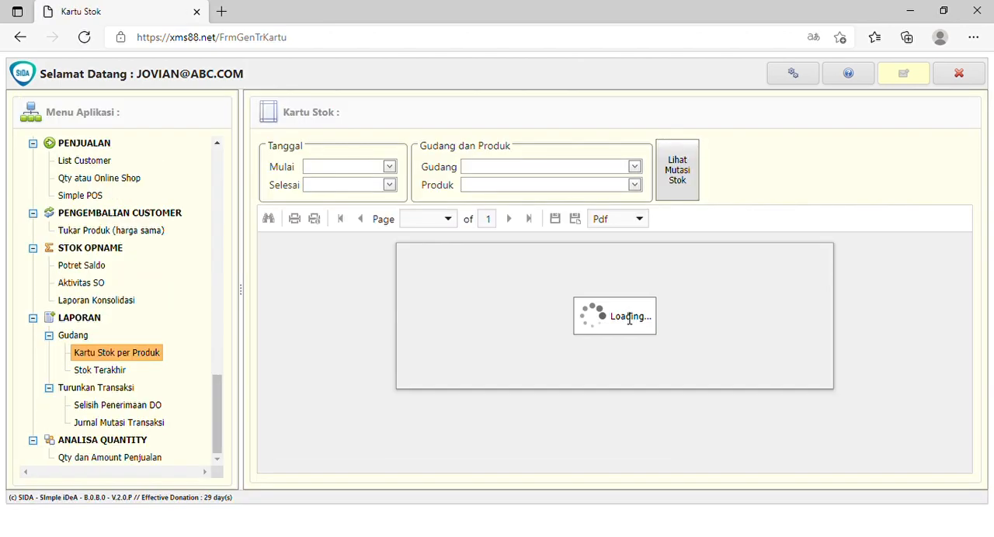
{"action": "left_click", "coordinate": [389, 167]}
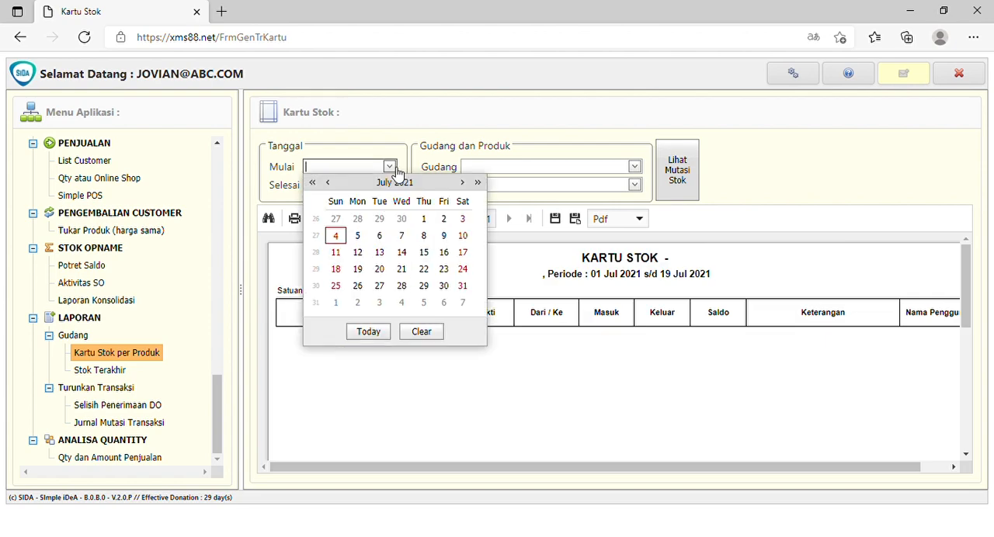
{"action": "left_click", "coordinate": [432, 221]}
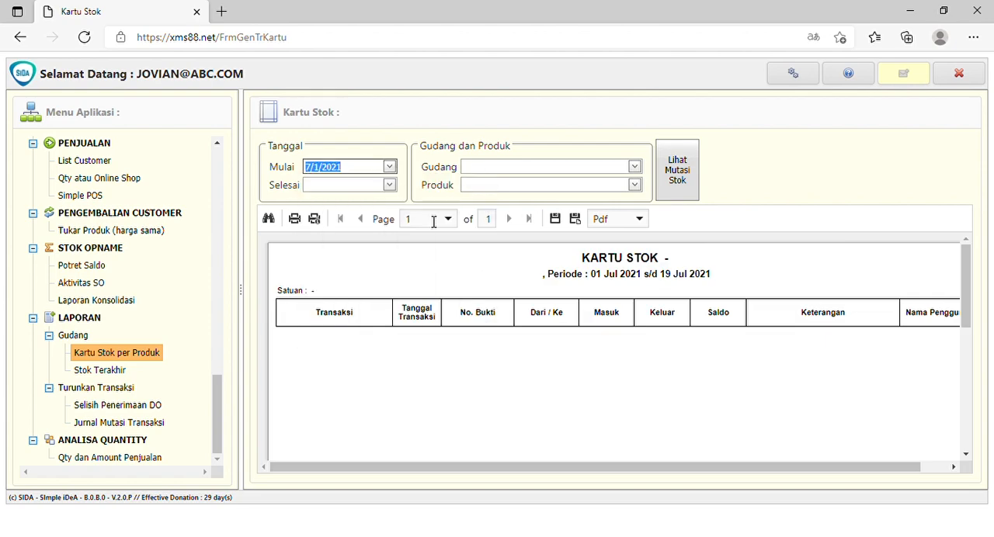
{"action": "left_click", "coordinate": [389, 185]}
{"action": "left_click", "coordinate": [380, 287]}
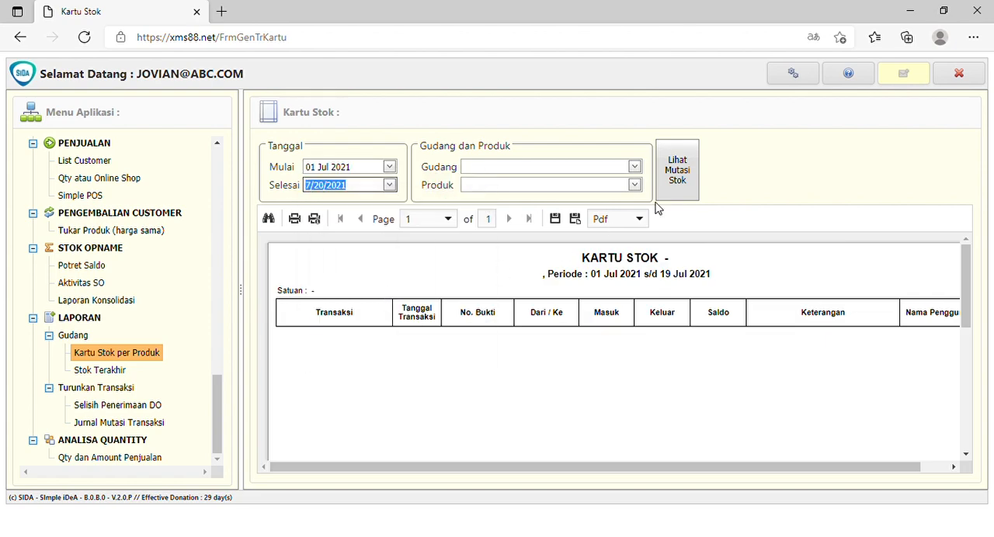
Show the stock movements of P007 Cover Radiasi in Gudang Pusat and examine the Dmg to Produk entry among the transactions.
{"action": "left_click", "coordinate": [590, 168]}
{"action": "left_click", "coordinate": [525, 184]}
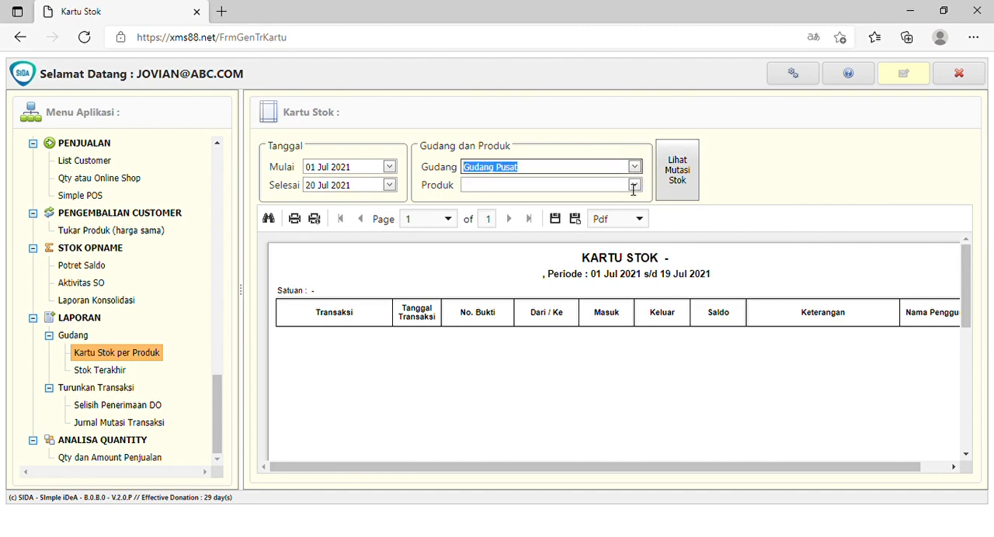
{"action": "left_click", "coordinate": [635, 184]}
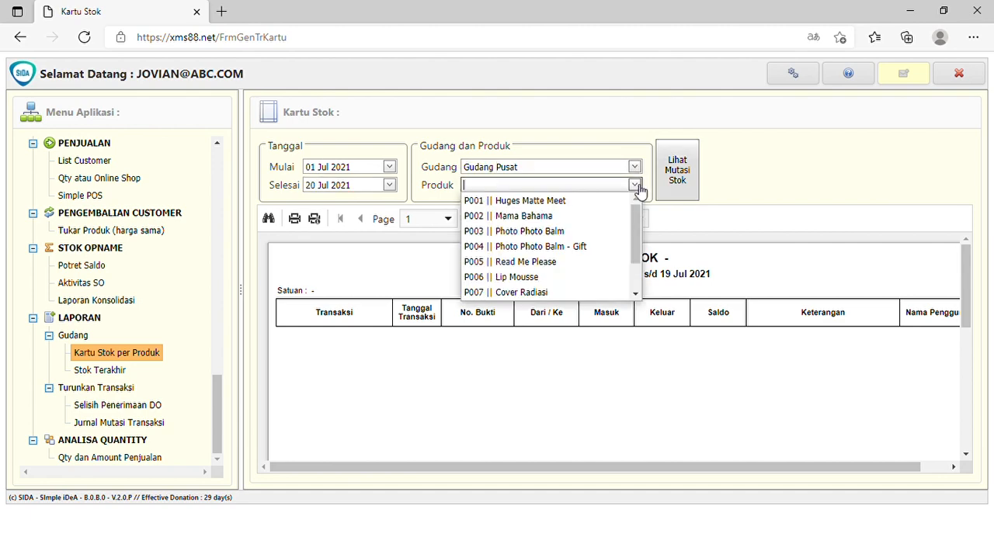
{"action": "left_click", "coordinate": [528, 292]}
{"action": "left_click", "coordinate": [669, 194]}
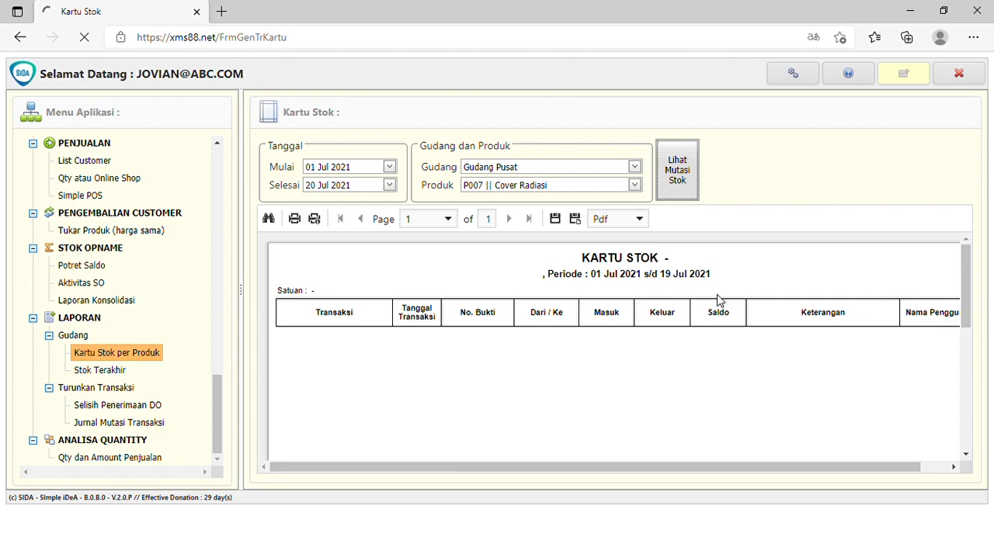
{"action": "scroll", "coordinate": [763, 307], "scroll_direction": "down", "scroll_amount": 2}
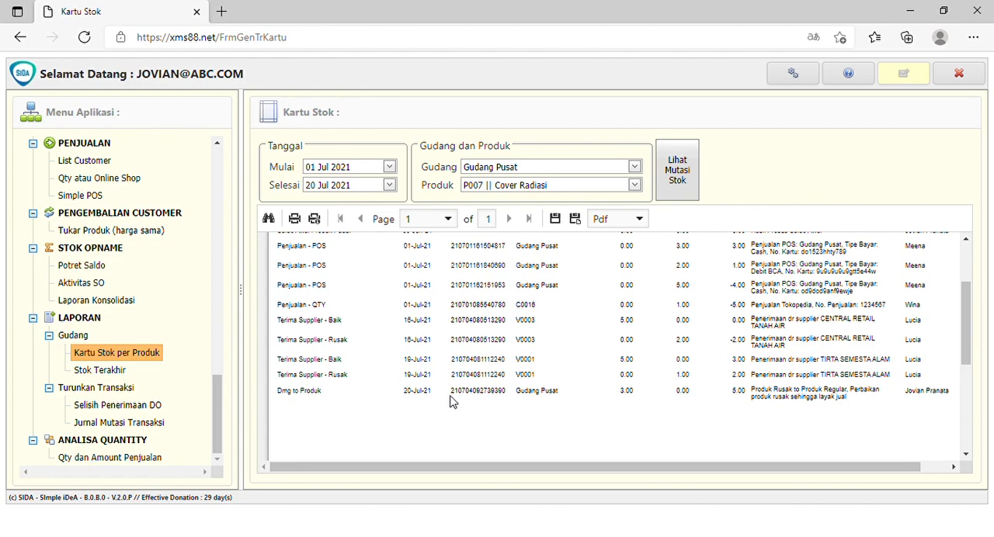
{"action": "scroll", "coordinate": [510, 402], "scroll_direction": "up", "scroll_amount": 1}
{"action": "scroll", "coordinate": [511, 401], "scroll_direction": "up", "scroll_amount": 1}
{"action": "scroll", "coordinate": [510, 402], "scroll_direction": "down", "scroll_amount": 1}
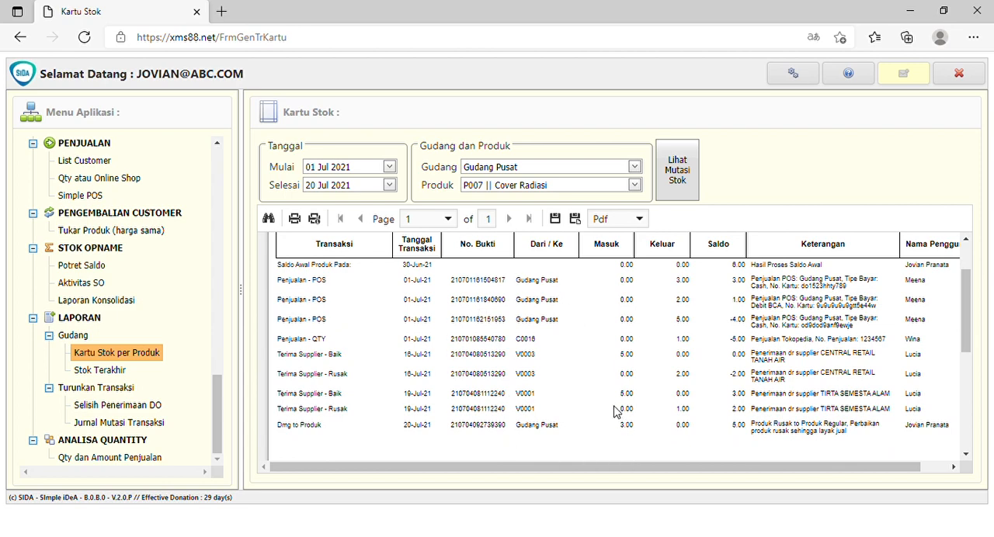
Open Penyesuaian Stok, examine the print report of the "Produk Rusak to Produk Regular" transaction, and close it.
{"action": "scroll", "coordinate": [161, 332], "scroll_direction": "up", "scroll_amount": 5}
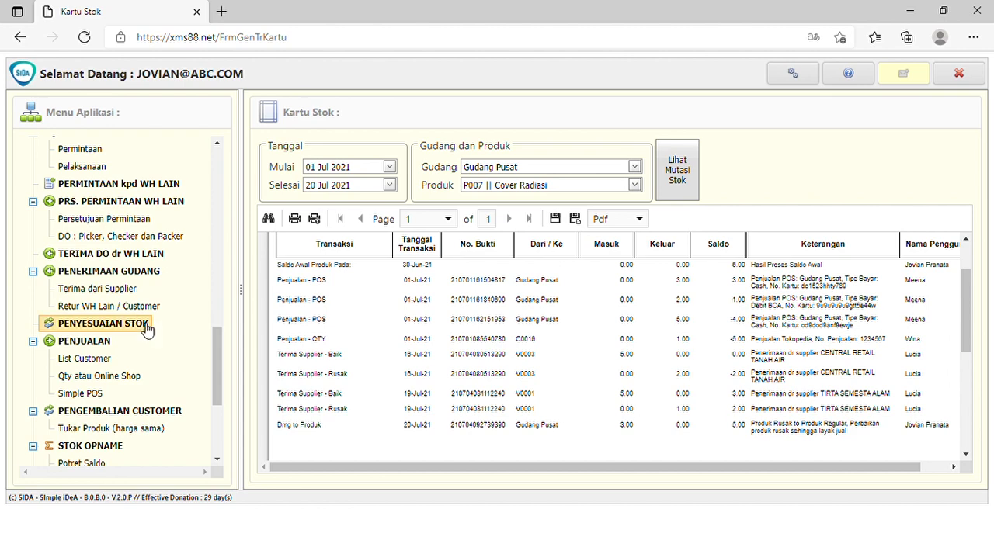
{"action": "left_click", "coordinate": [129, 326]}
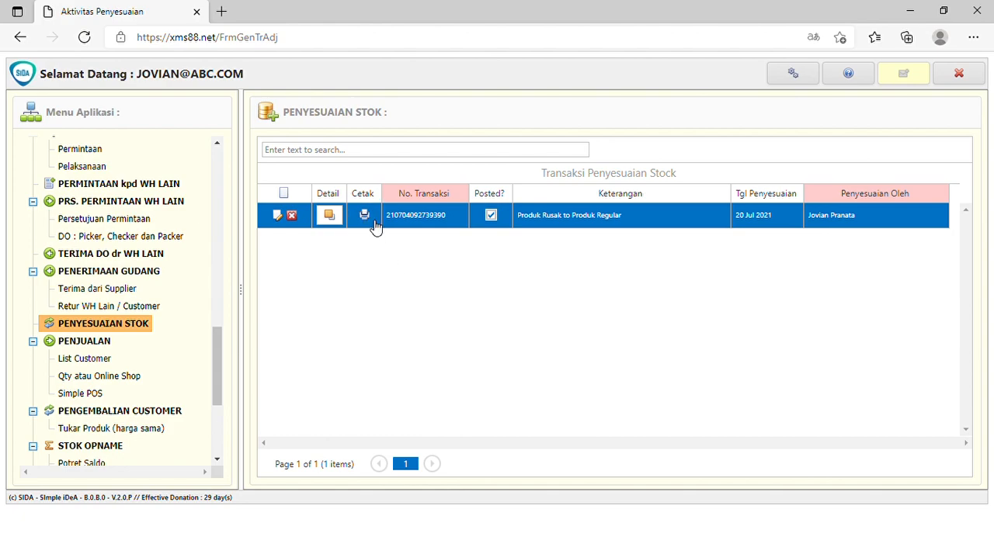
{"action": "left_click", "coordinate": [373, 224]}
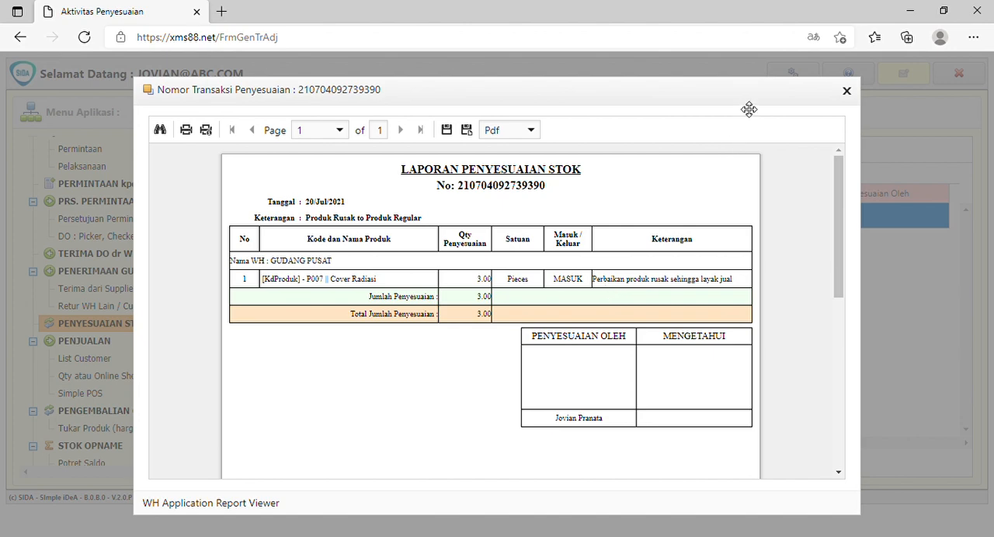
{"action": "left_click_drag", "start_coordinate": [750, 107], "coordinate": [717, 95]}
{"action": "left_click", "coordinate": [771, 86]}
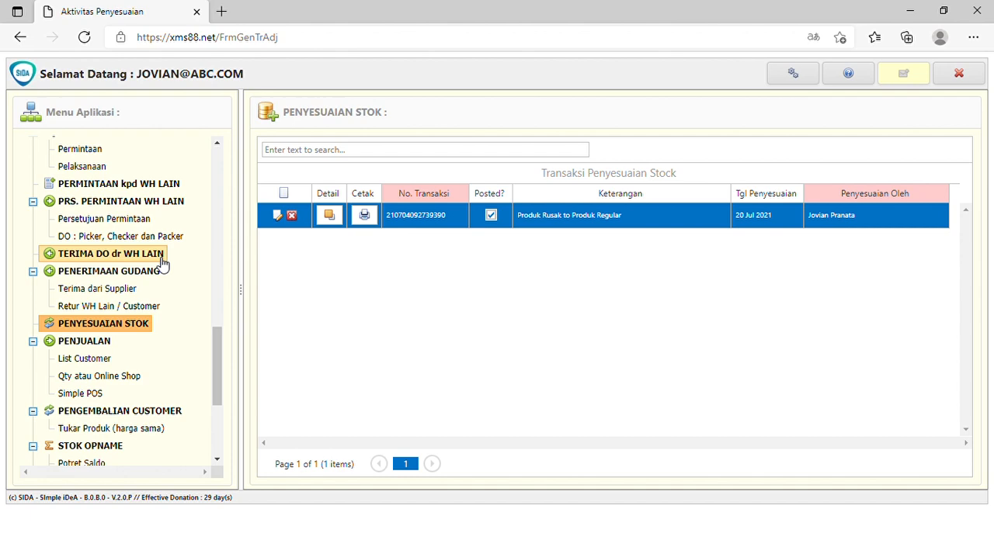
Examine the Daftar Produk and Tipe Penyesuaian Stok master lists for the regular and gift products and available adjustment types.
{"action": "left_click_drag", "start_coordinate": [217, 372], "coordinate": [224, 284]}
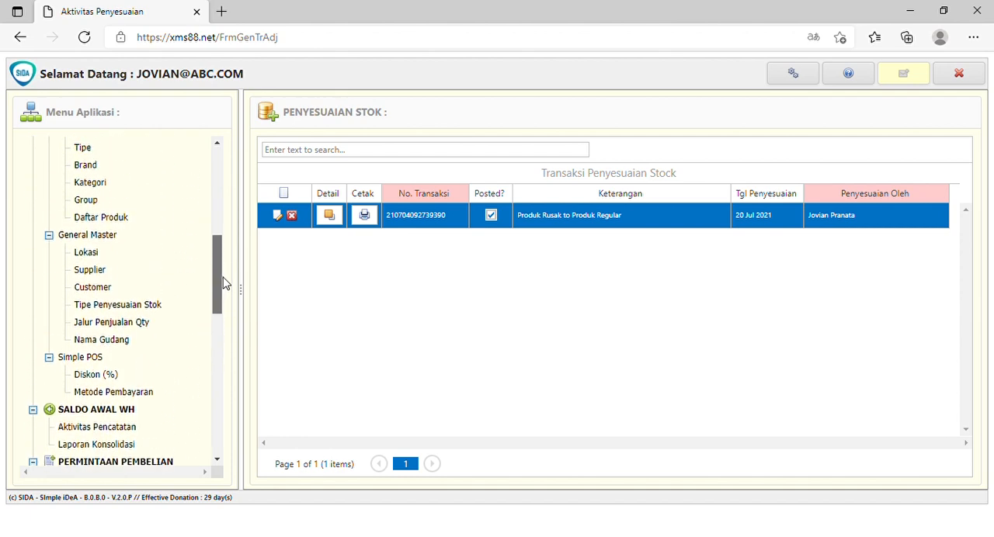
{"action": "left_click", "coordinate": [125, 220]}
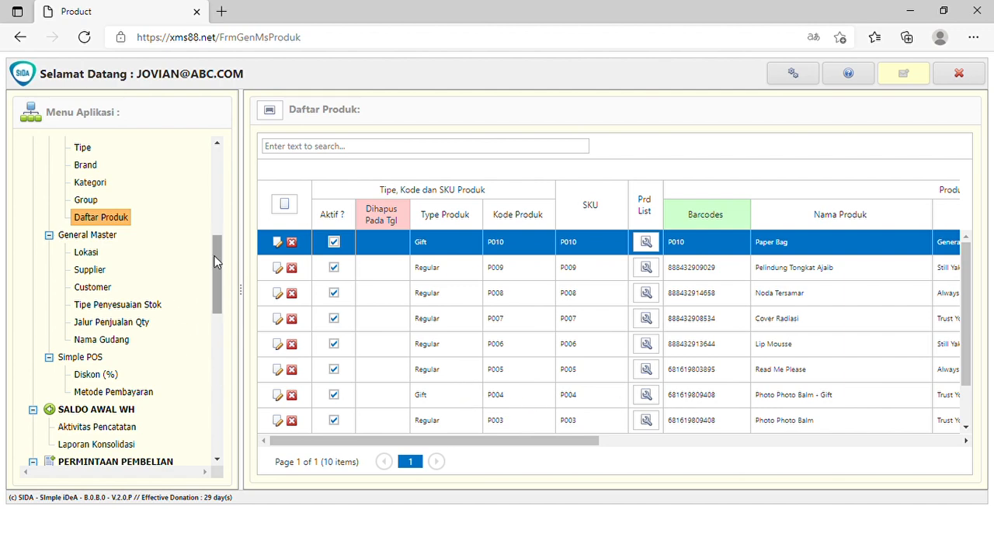
{"action": "mouse_move", "coordinate": [217, 261]}
{"action": "left_mouse_down"}
{"action": "mouse_move", "coordinate": [222, 327]}
{"action": "mouse_move", "coordinate": [226, 273]}
{"action": "left_mouse_up"}
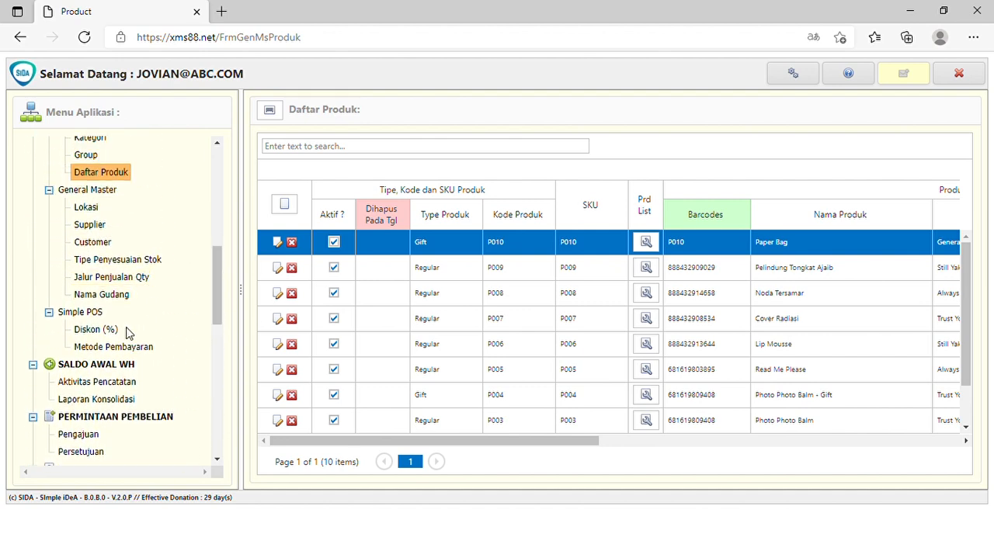
{"action": "scroll", "coordinate": [144, 253], "scroll_direction": "up", "scroll_amount": 2}
{"action": "scroll", "coordinate": [144, 253], "scroll_direction": "down", "scroll_amount": 2}
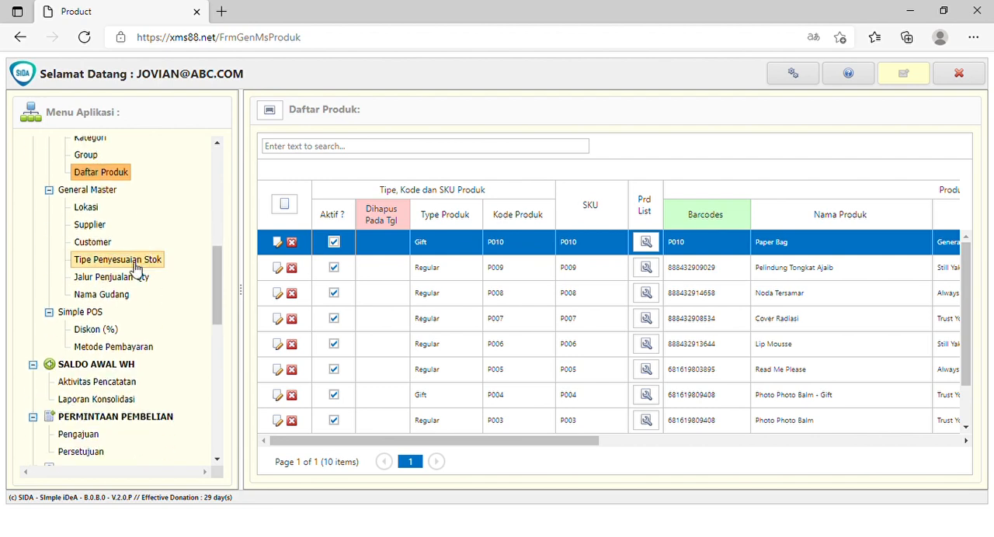
{"action": "left_click", "coordinate": [128, 261]}
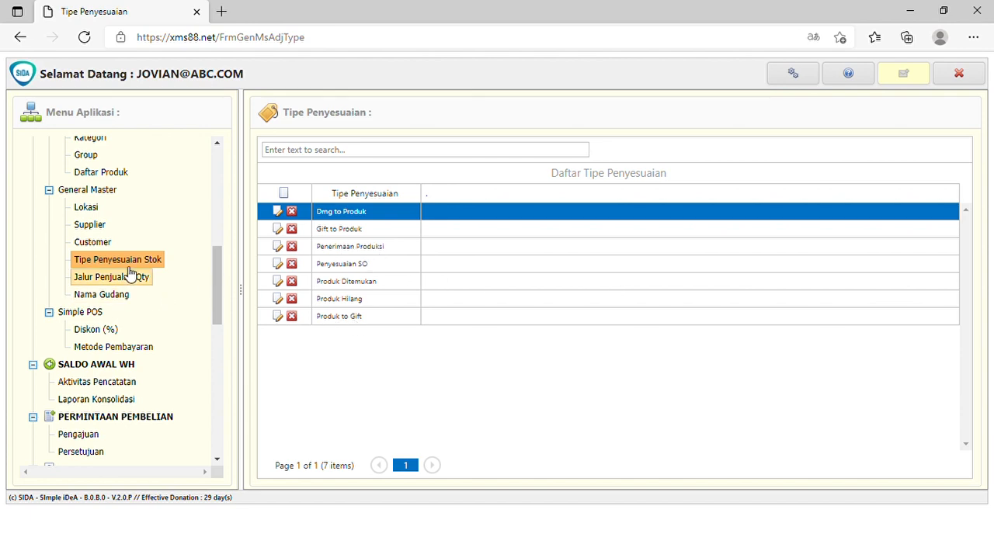
{"action": "left_click", "coordinate": [109, 174]}
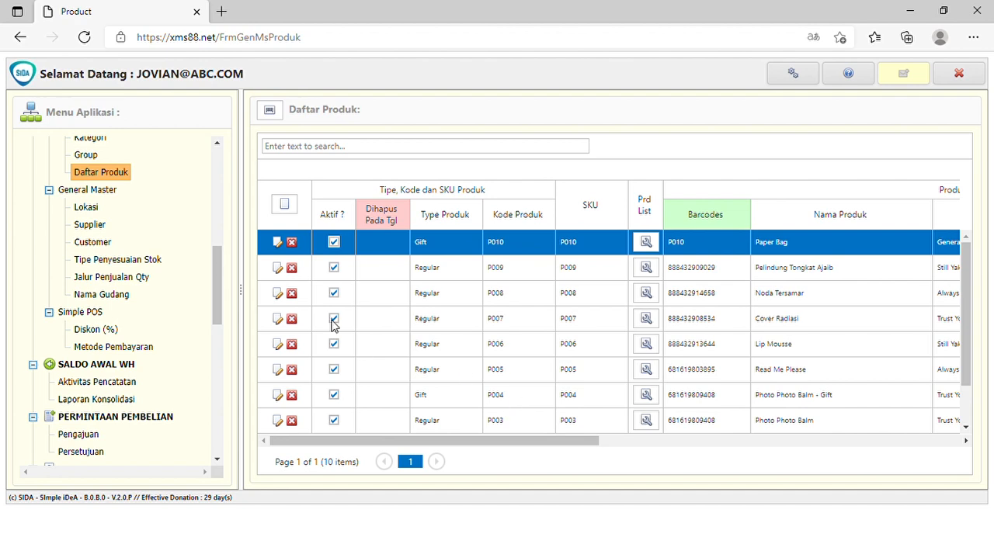
Add and save a Penyesuaian Stok transaction with Keterangan "Produk Regular to Gift" dated 4 July 2021.
{"action": "left_click_drag", "start_coordinate": [215, 249], "coordinate": [216, 297]}
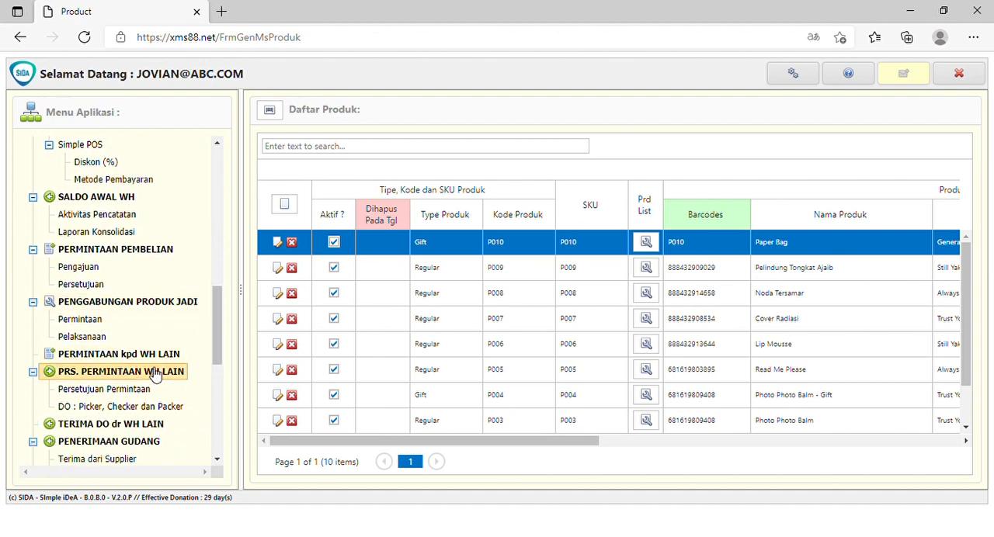
{"action": "scroll", "coordinate": [174, 309], "scroll_direction": "down", "scroll_amount": 3}
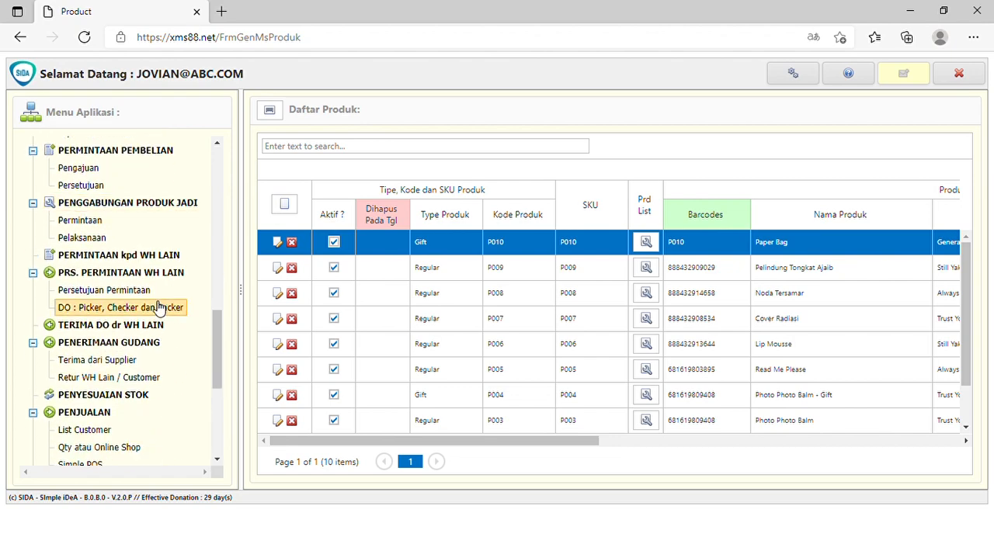
{"action": "left_click", "coordinate": [125, 398]}
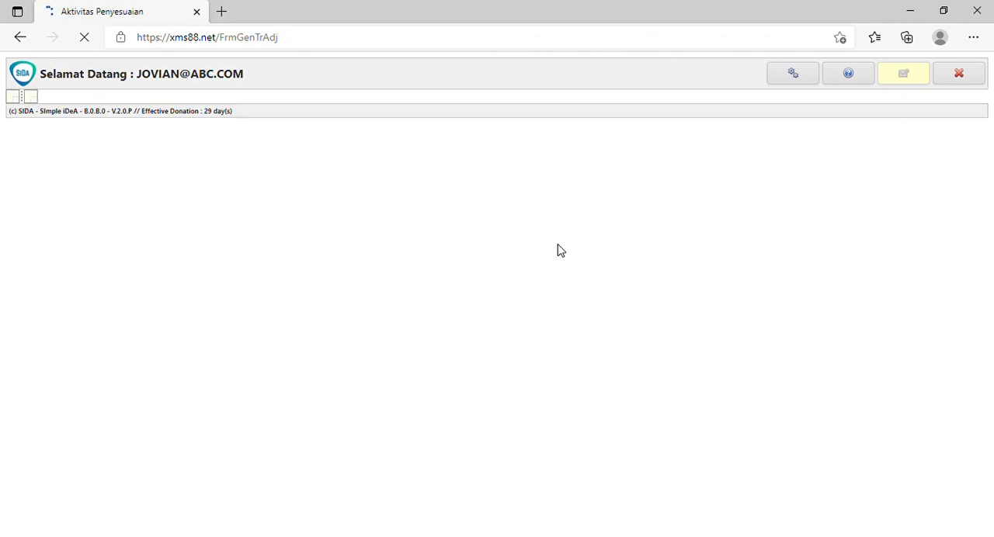
{"action": "left_click", "coordinate": [287, 194]}
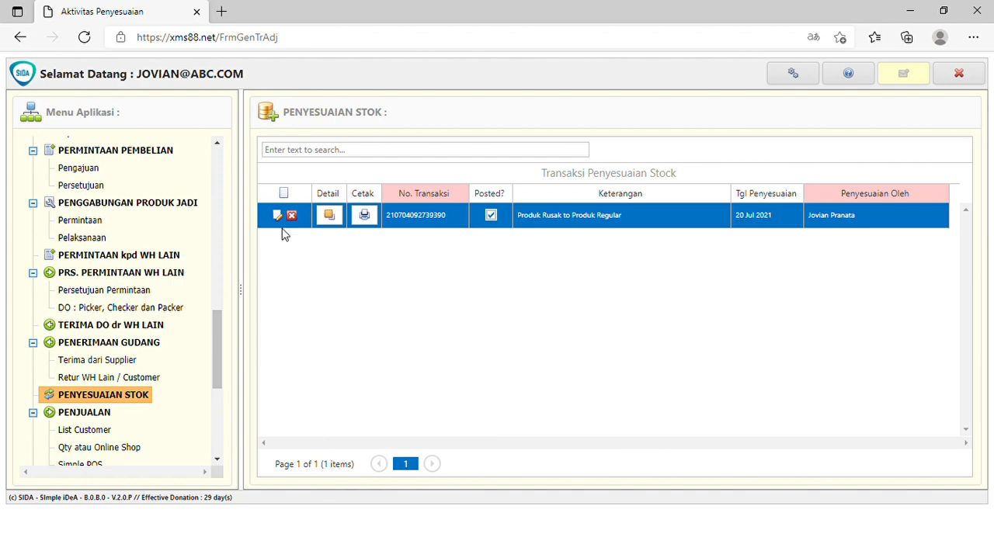
{"action": "left_click", "coordinate": [557, 218]}
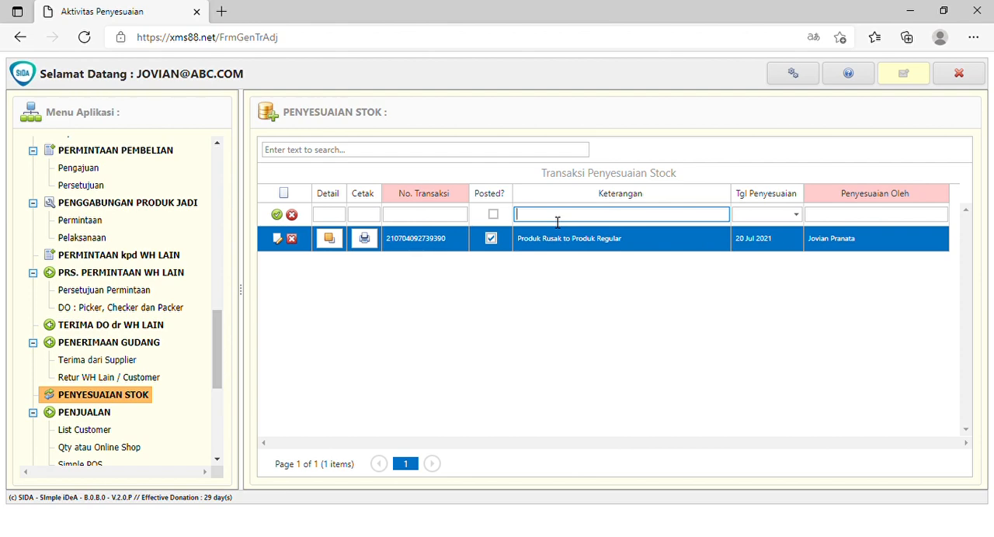
{"action": "type", "text": "Produk Regular to Gift"}
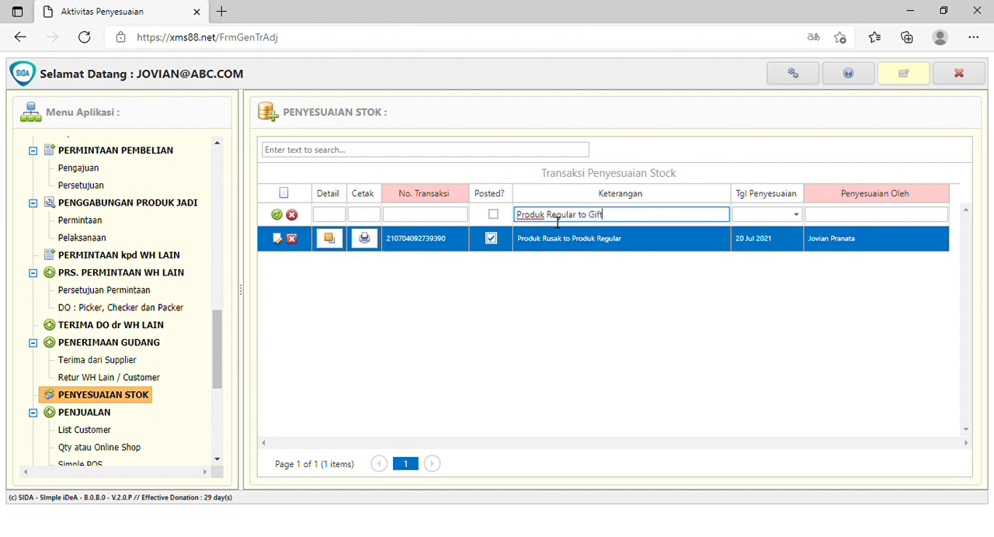
{"action": "left_click", "coordinate": [796, 214]}
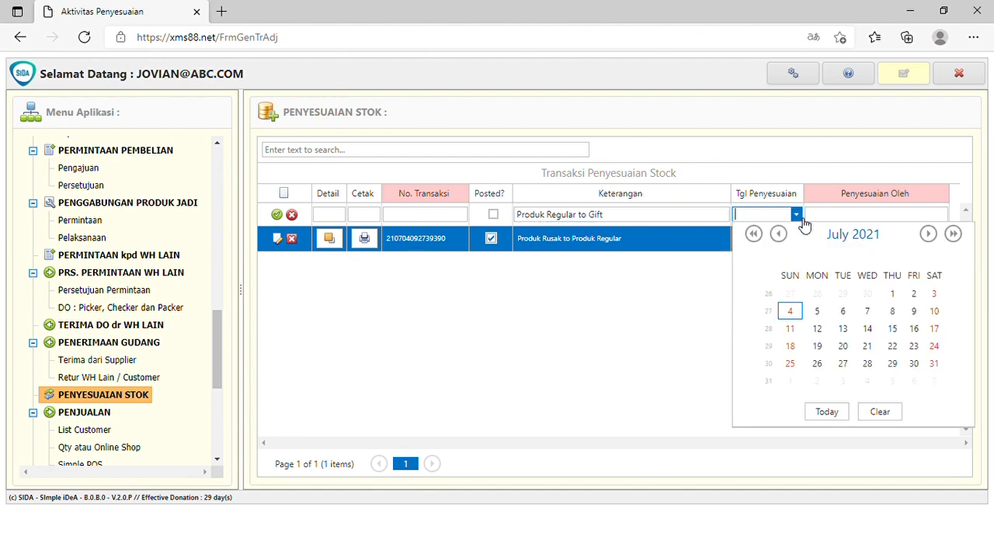
{"action": "left_click", "coordinate": [790, 311]}
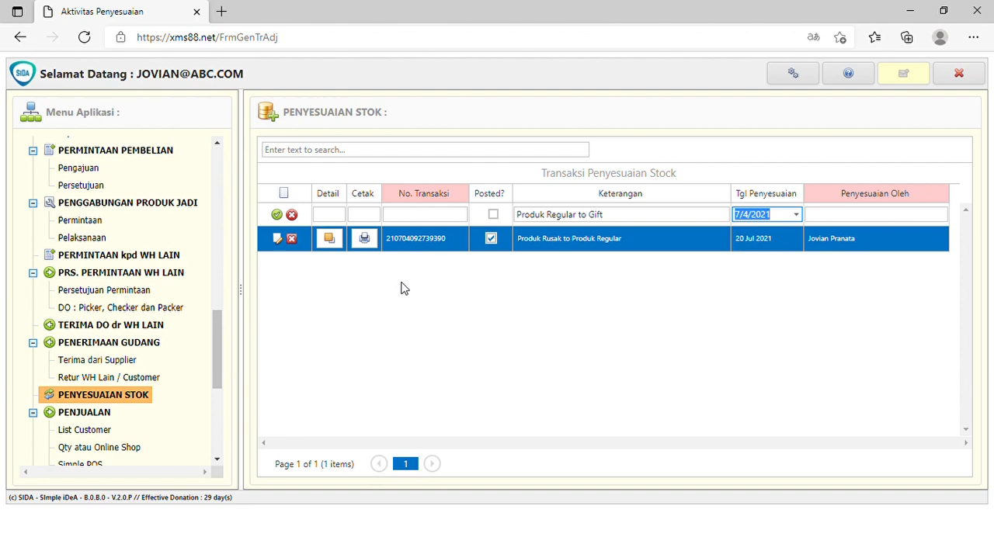
{"action": "left_click", "coordinate": [279, 219]}
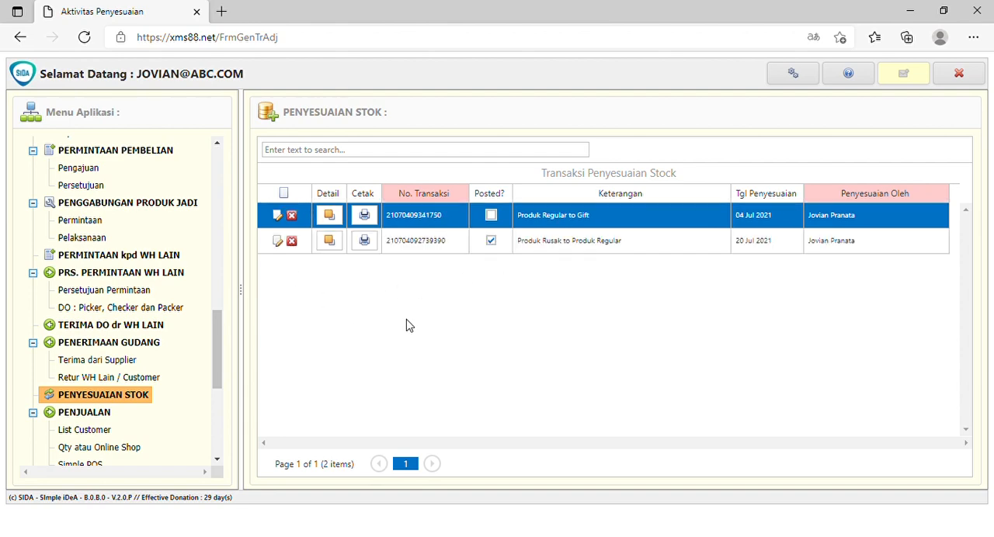
In the detail of the "Produk Regular to Gift" transaction, start a line with type Produk to Gift and product P003 Photo Photo Balm.
{"action": "left_click", "coordinate": [332, 220]}
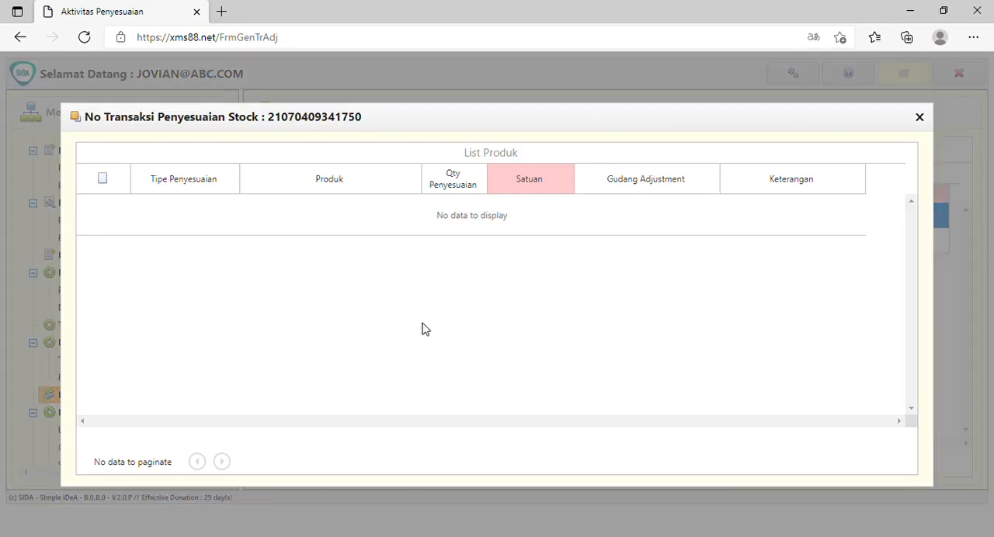
{"action": "left_click", "coordinate": [105, 180]}
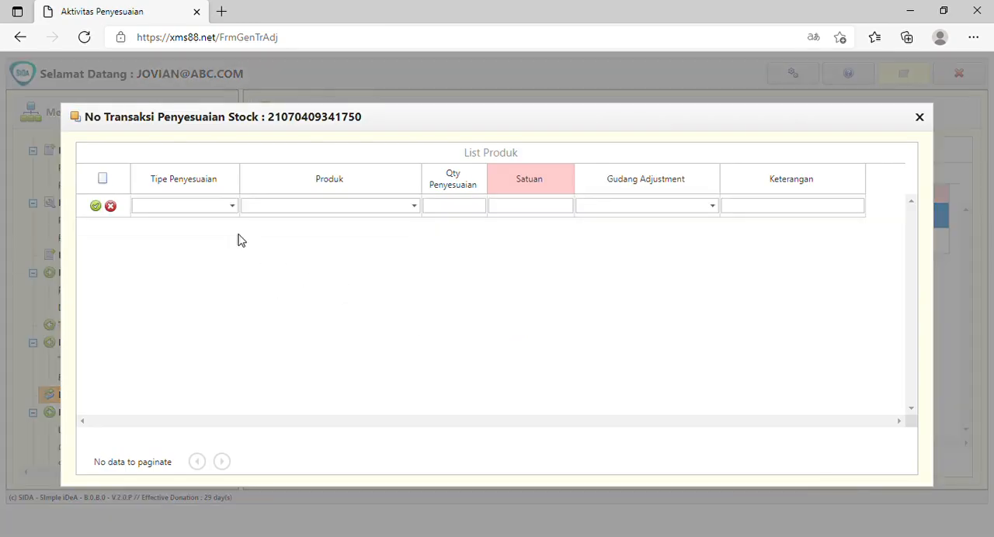
{"action": "left_click", "coordinate": [233, 206]}
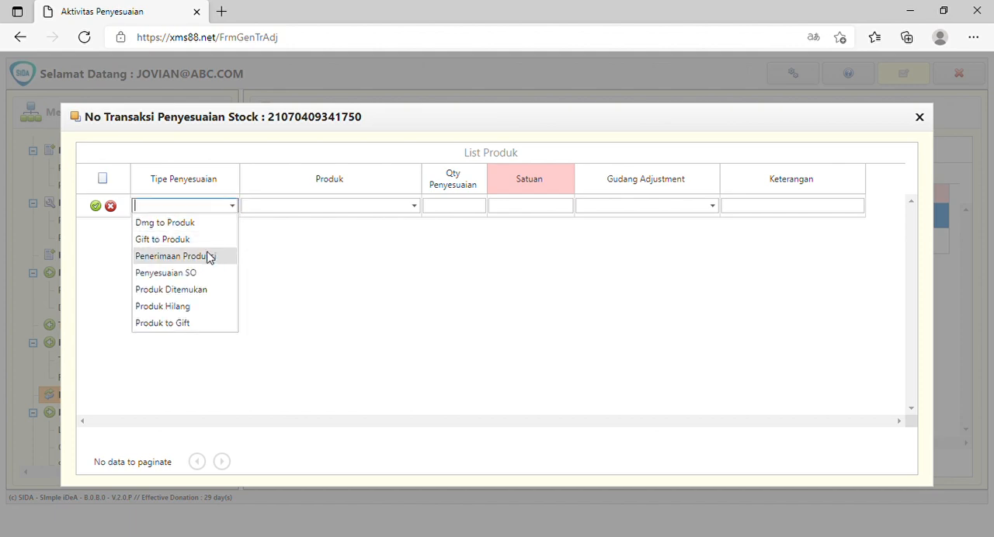
{"action": "left_click", "coordinate": [163, 323]}
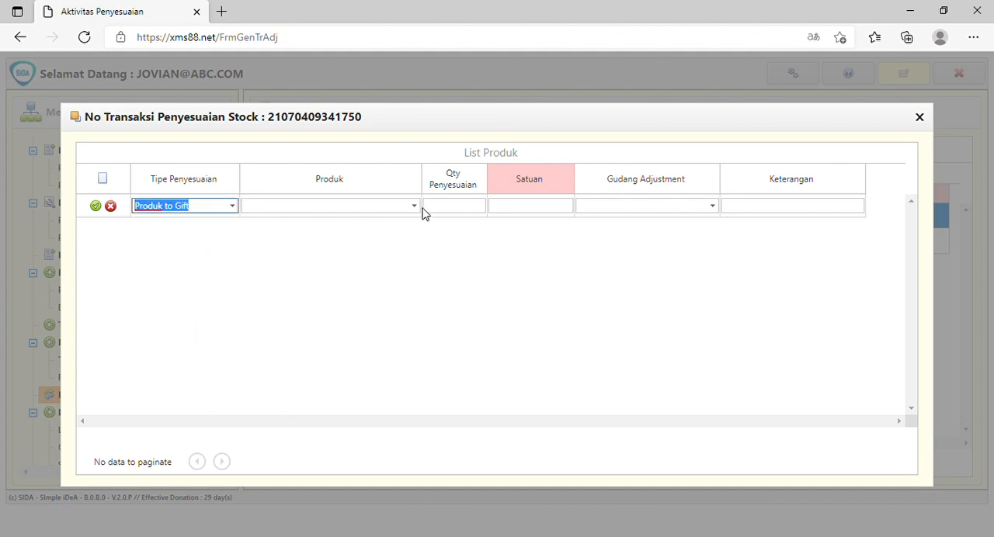
{"action": "left_click", "coordinate": [414, 209]}
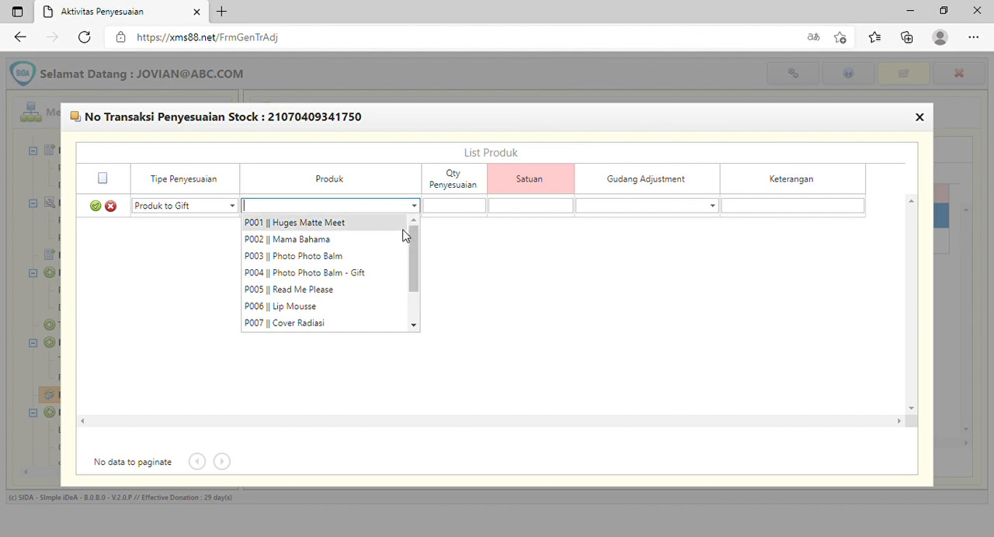
{"action": "left_click", "coordinate": [369, 262]}
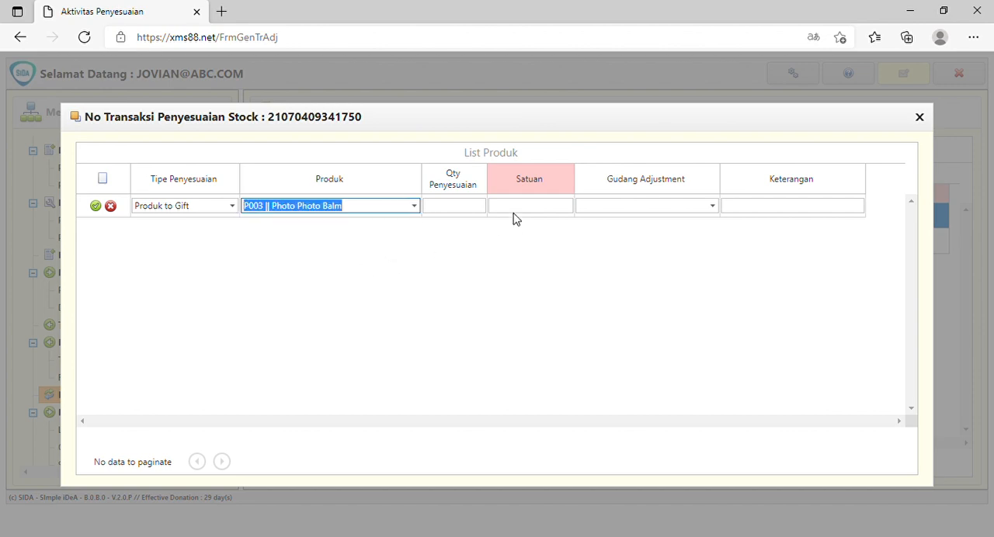
Set the P003 line's quantity to -2, warehouse to GUDANG PUSAT and Keterangan to "P003 to P004", and save it.
{"action": "left_click", "coordinate": [456, 208]}
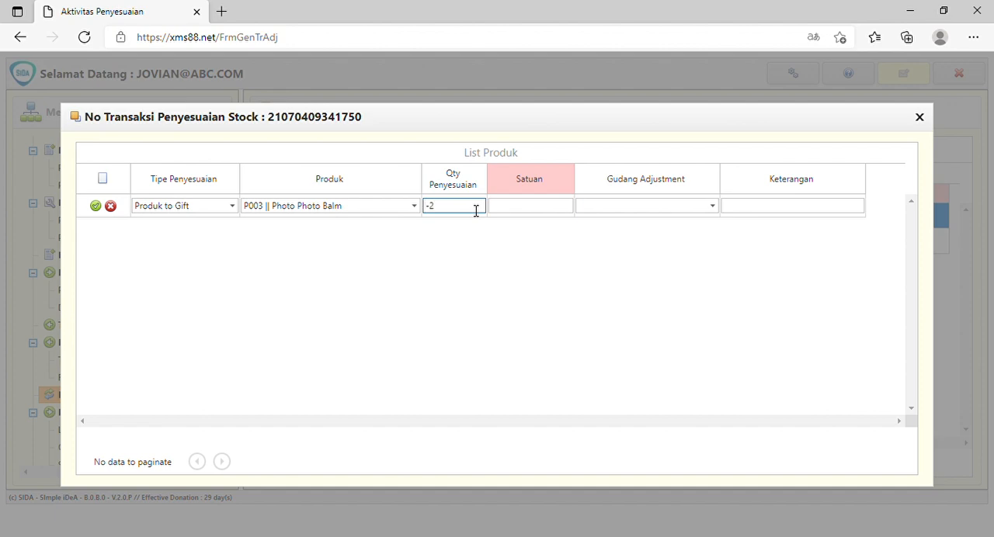
{"action": "left_click", "coordinate": [712, 206]}
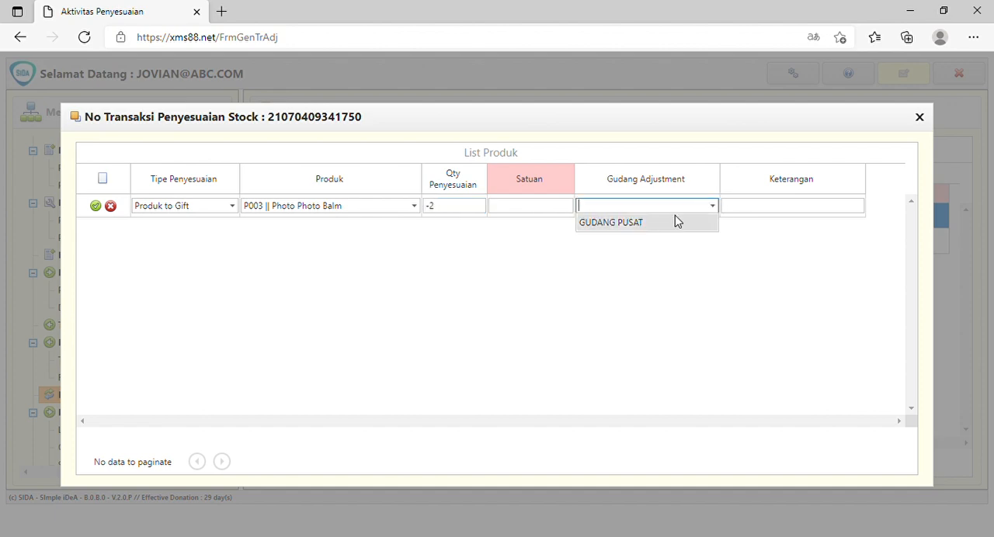
{"action": "left_click", "coordinate": [670, 224]}
{"action": "left_click", "coordinate": [760, 206]}
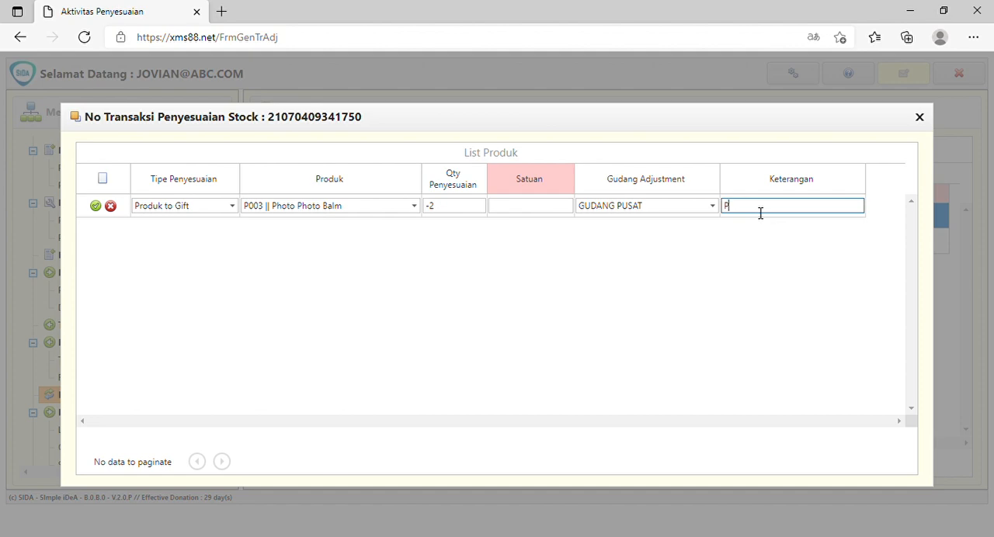
{"action": "type", "text": "P003 to P004"}
{"action": "left_click", "coordinate": [95, 206]}
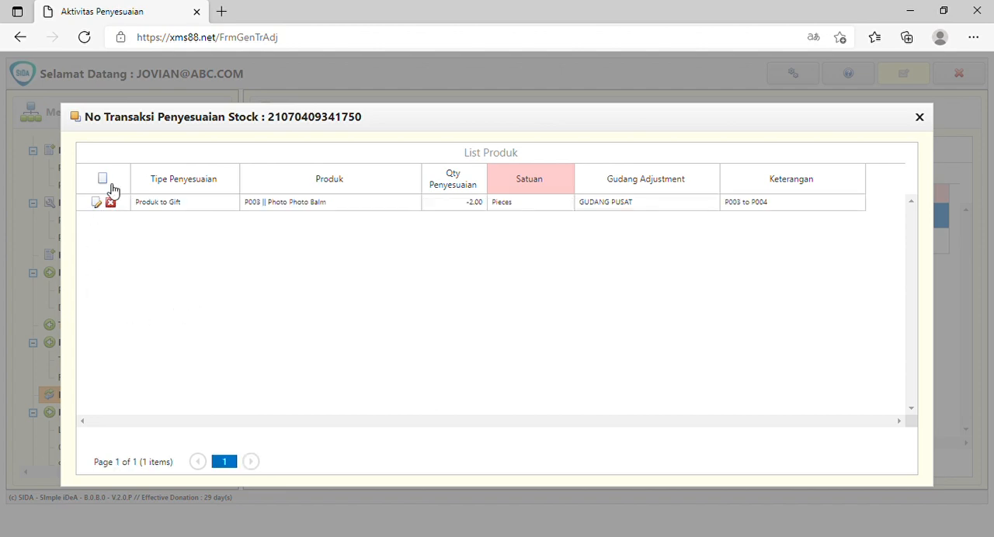
Start a second detail line with type Produk to Gift and product P004 Photo Photo Balm - Gift.
{"action": "left_click", "coordinate": [231, 205]}
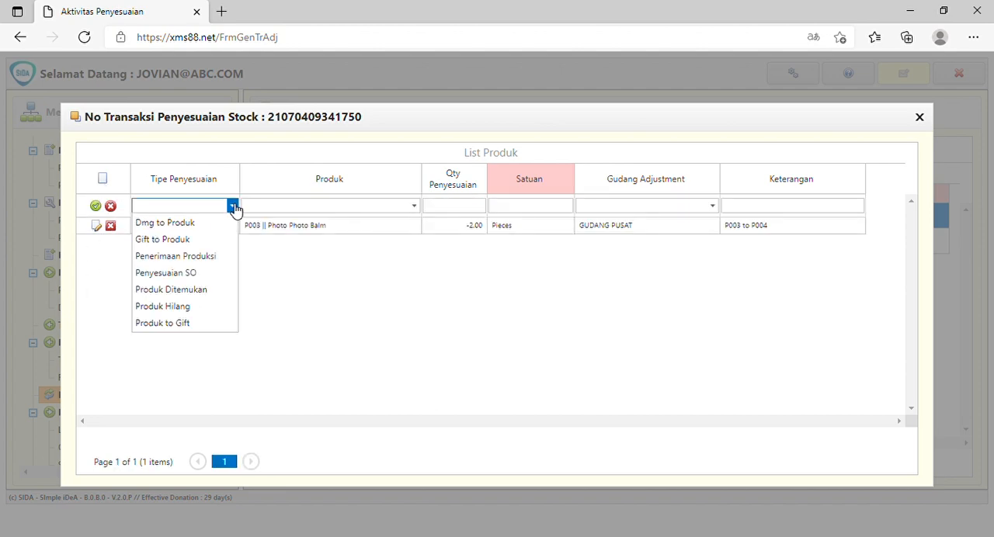
{"action": "left_click", "coordinate": [201, 324]}
{"action": "left_click", "coordinate": [412, 206]}
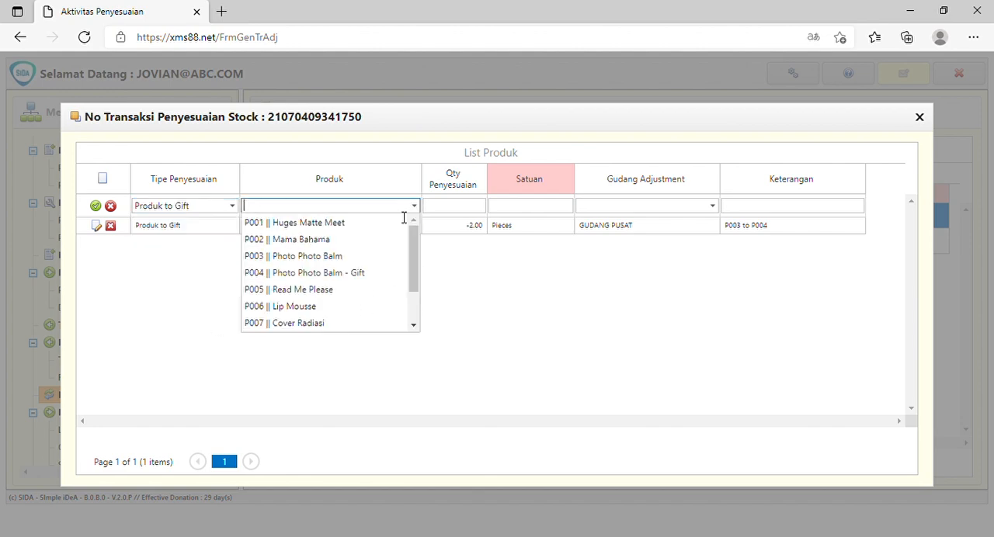
{"action": "left_click", "coordinate": [351, 273]}
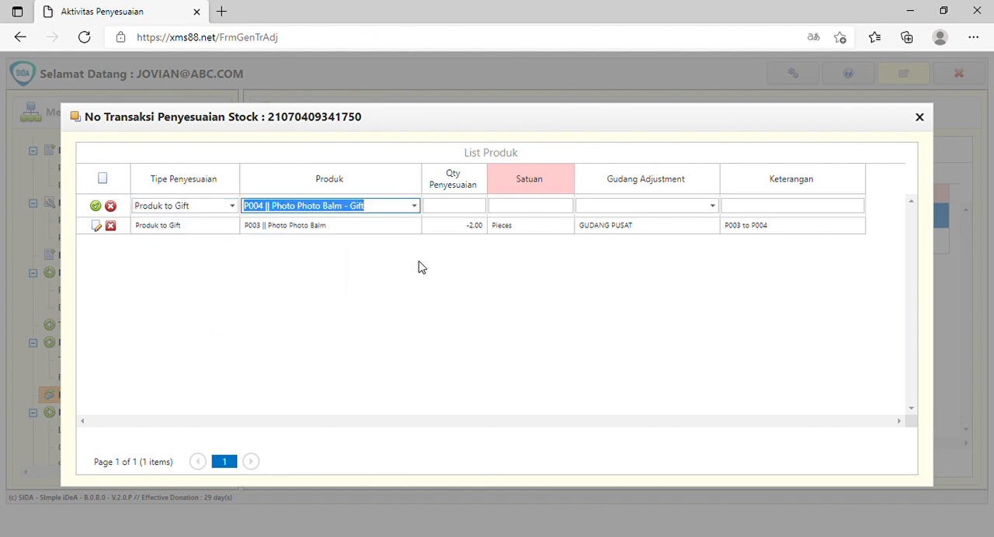
Give the P004 line quantity 2, warehouse GUDANG PUSAT and Keterangan "P004 from P003", save it, and close the transaction detail.
{"action": "left_click", "coordinate": [478, 208]}
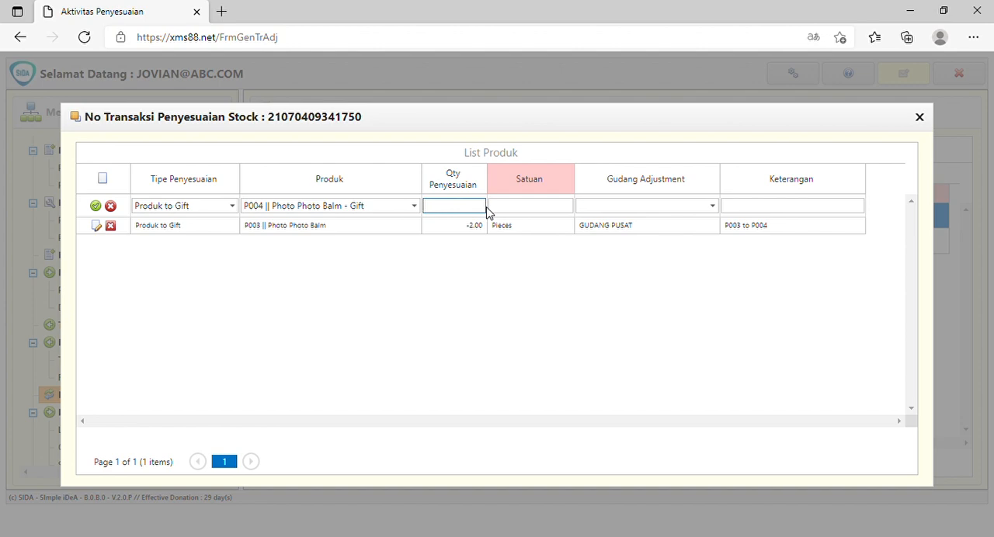
{"action": "type", "text": "2"}
{"action": "left_click", "coordinate": [653, 206]}
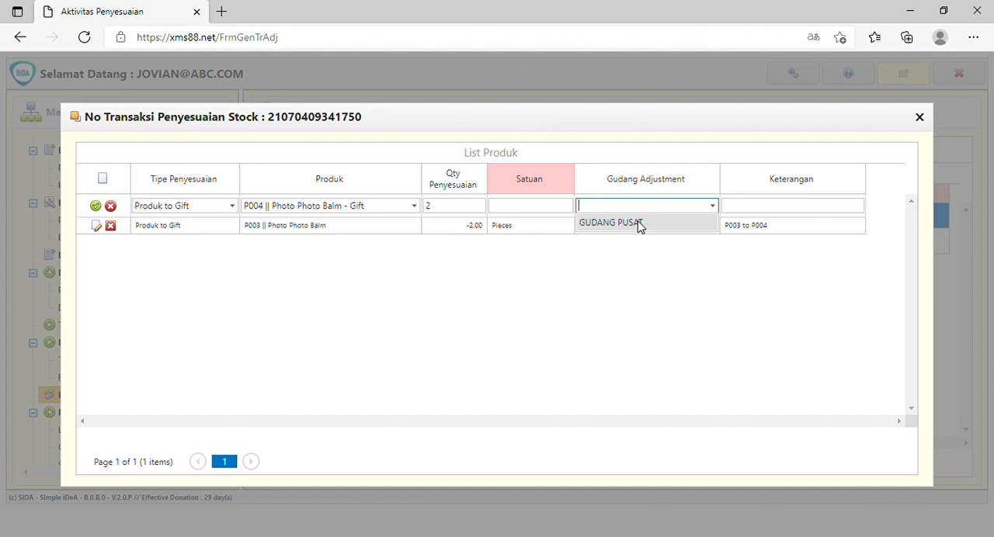
{"action": "left_click", "coordinate": [640, 225]}
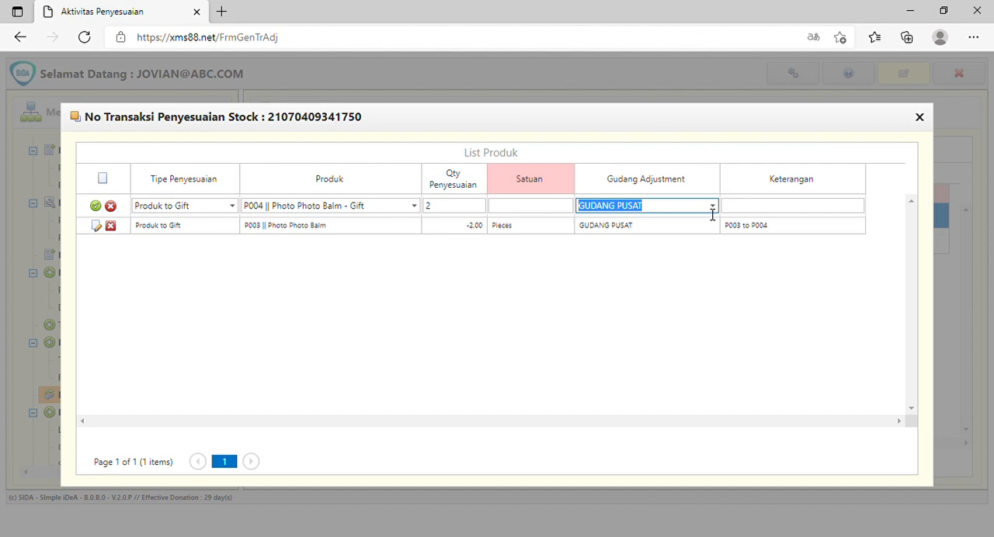
{"action": "left_click", "coordinate": [776, 210]}
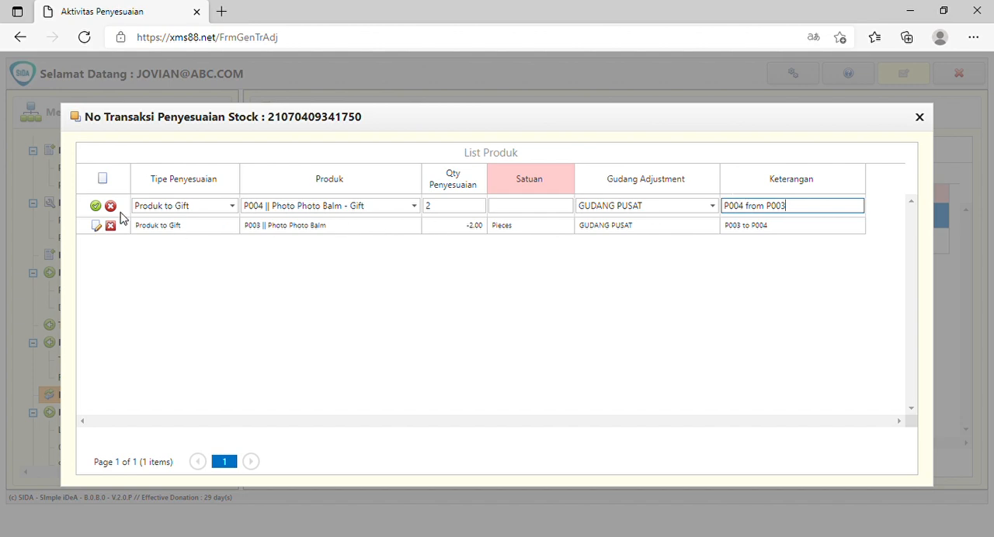
{"action": "left_click", "coordinate": [96, 207]}
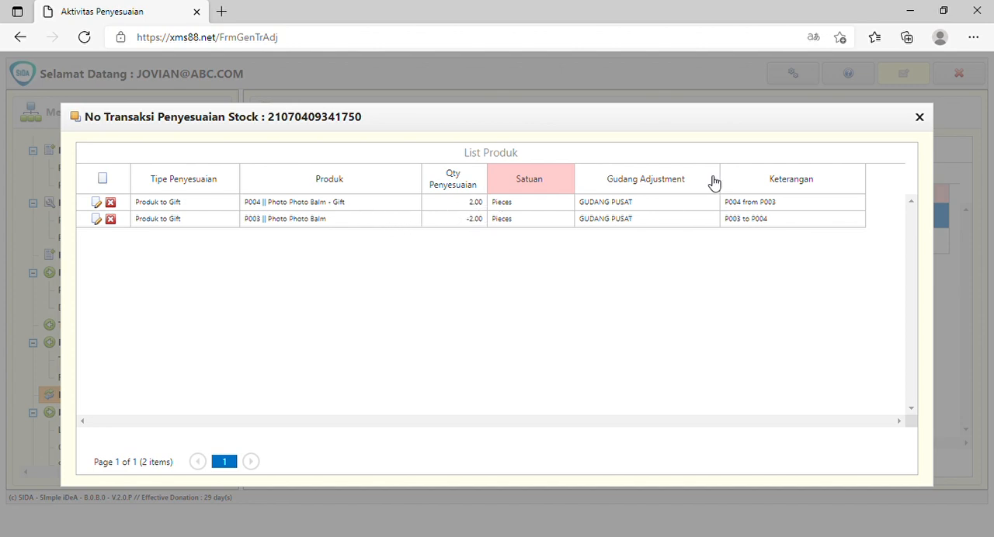
{"action": "left_click_drag", "start_coordinate": [723, 140], "coordinate": [662, 180]}
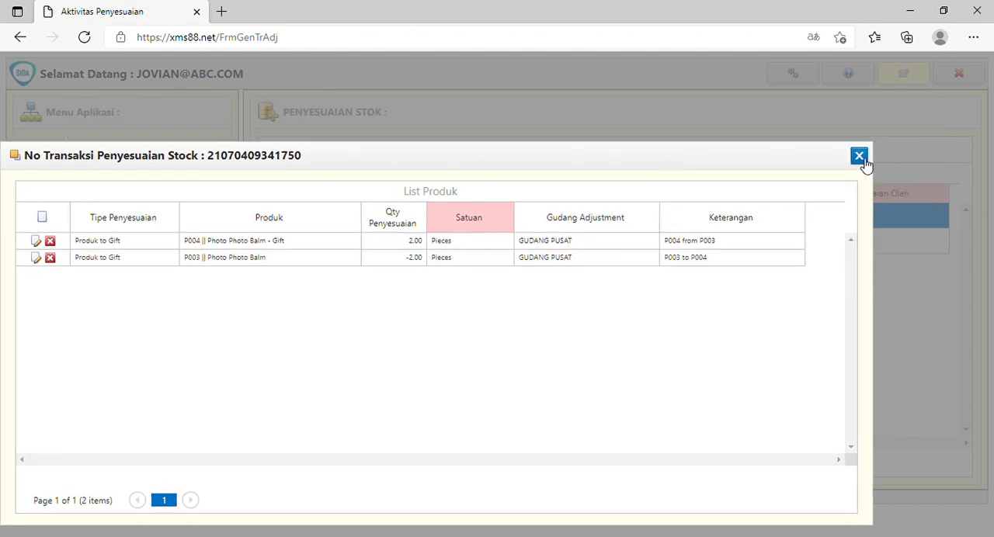
{"action": "left_click", "coordinate": [859, 156]}
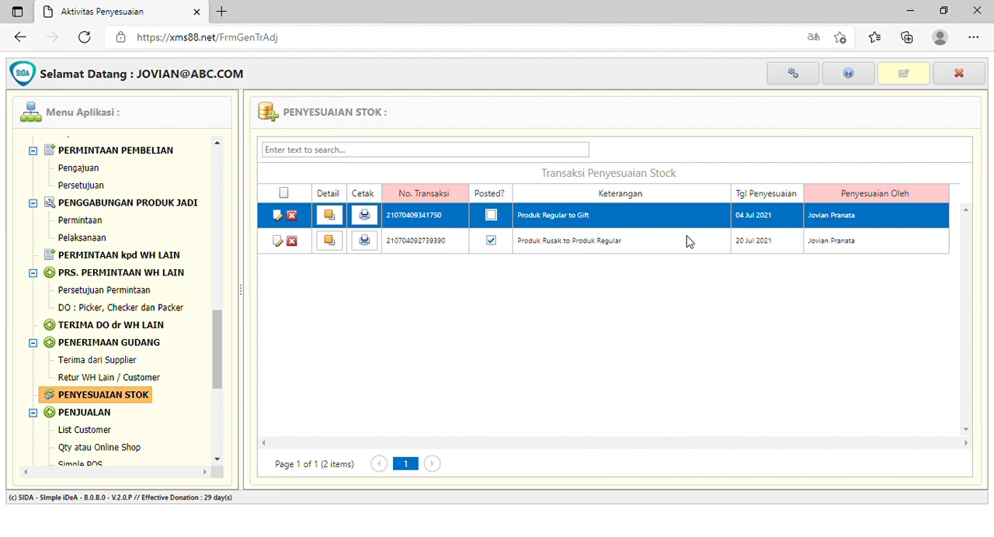
Mark the "Produk Regular to Gift" transaction as Posted and save it.
{"action": "left_click", "coordinate": [278, 219]}
{"action": "left_click", "coordinate": [492, 217]}
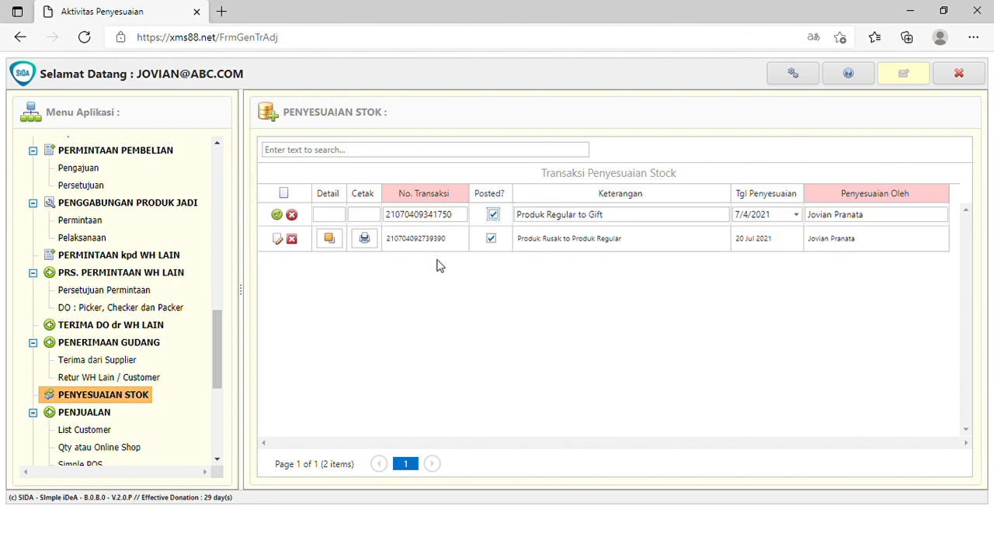
{"action": "left_click", "coordinate": [278, 216]}
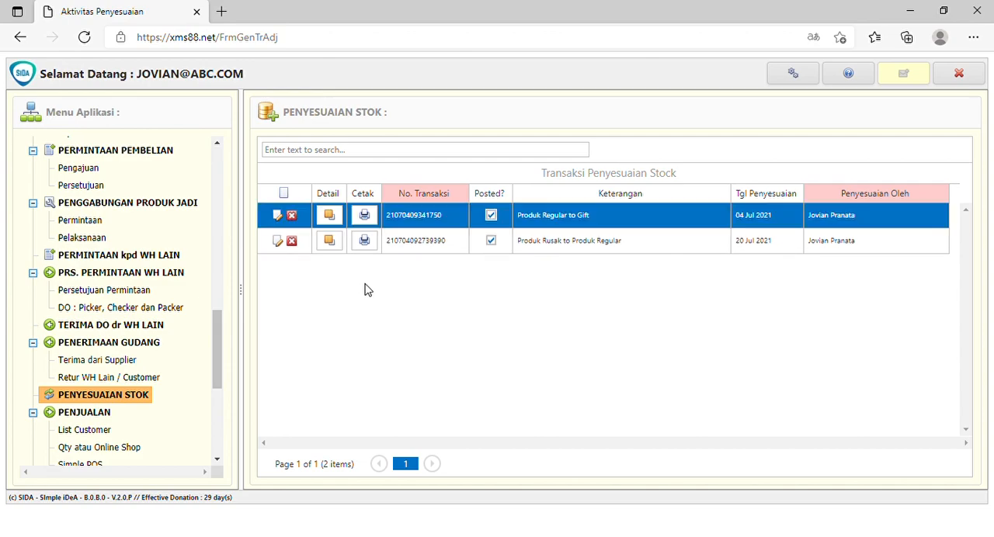
Review the printable Laporan Penyesuaian Stok for the "Produk Regular to Gift" transaction and close it.
{"action": "left_click", "coordinate": [364, 215]}
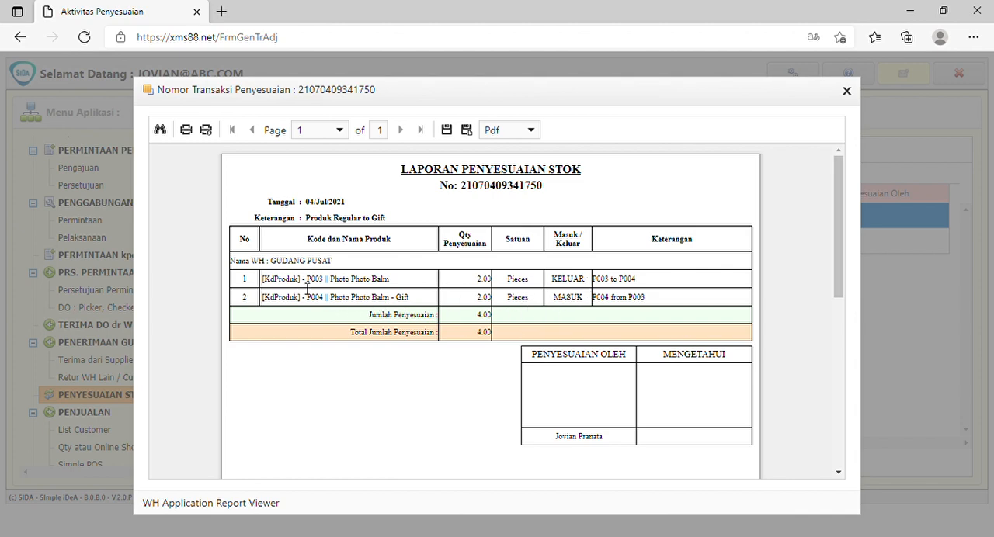
{"action": "left_click_drag", "start_coordinate": [300, 287], "coordinate": [273, 287]}
{"action": "left_click_drag", "start_coordinate": [779, 104], "coordinate": [697, 109]}
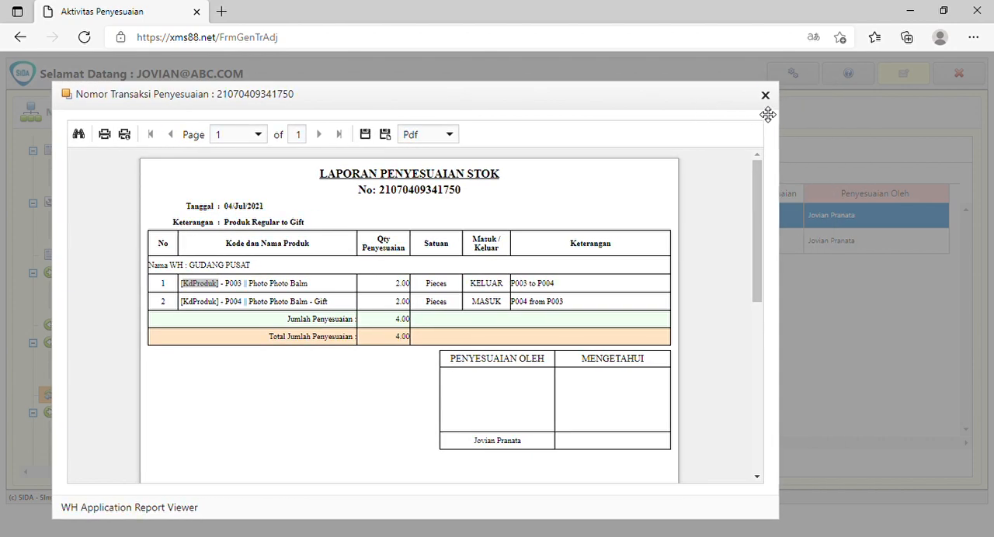
{"action": "left_click", "coordinate": [765, 95]}
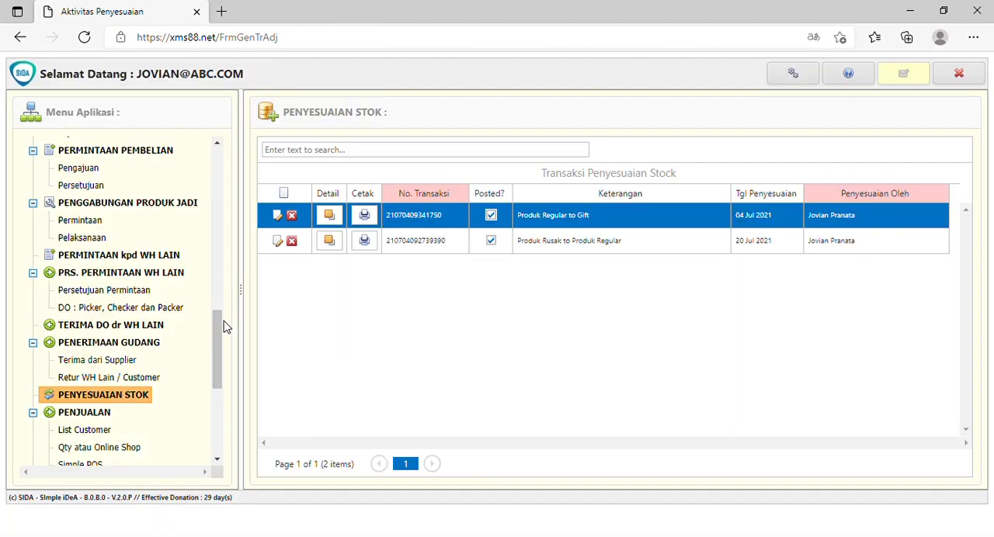
Open the Kartu Stok per Produk report and set its period from 1 July 2021 to 5 July 2021.
{"action": "scroll", "coordinate": [169, 333], "scroll_direction": "down", "scroll_amount": 5}
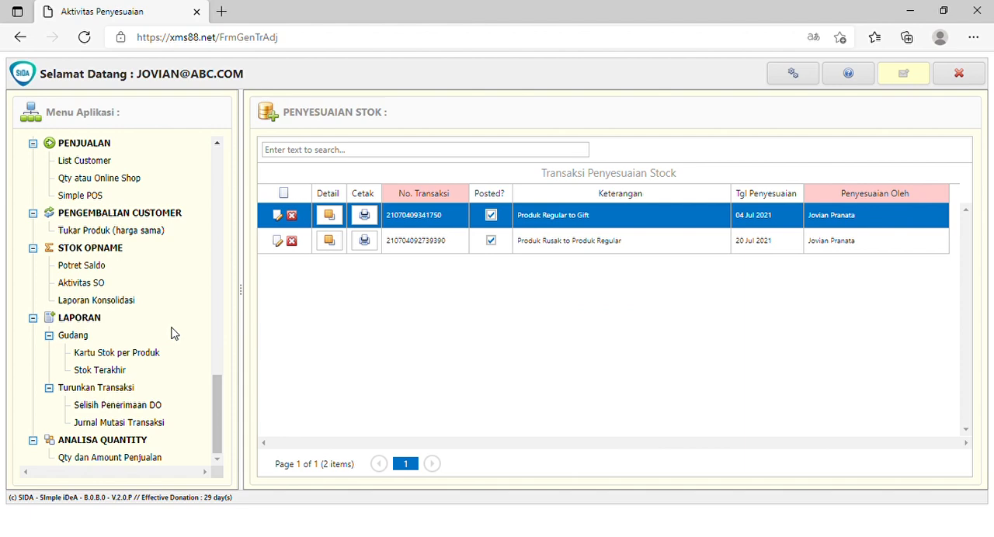
{"action": "left_click", "coordinate": [139, 354]}
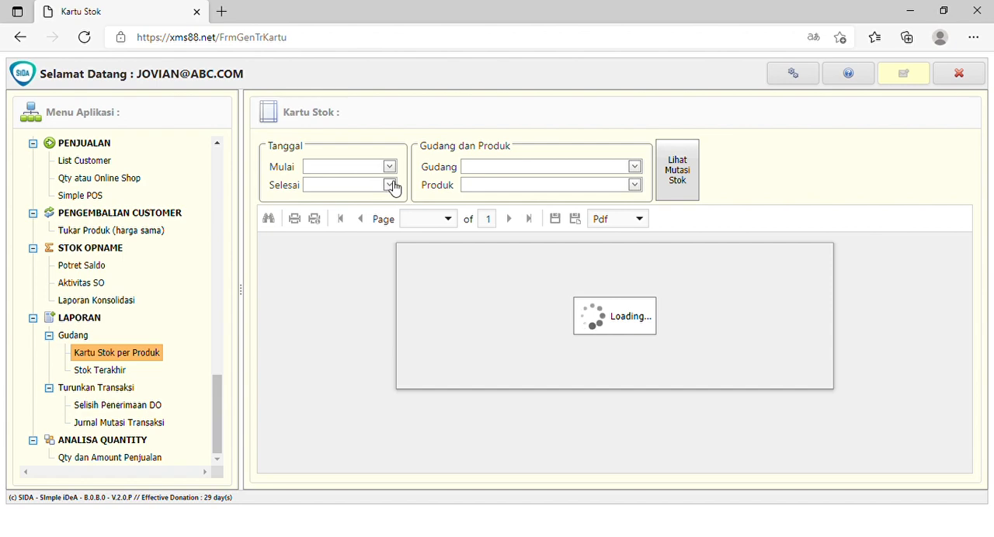
{"action": "left_click", "coordinate": [390, 169]}
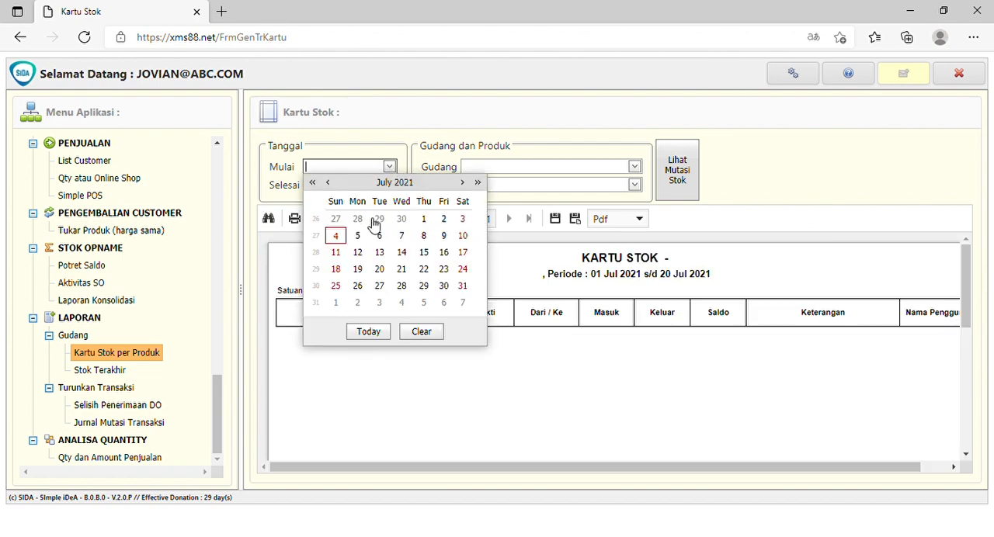
{"action": "left_click", "coordinate": [424, 220]}
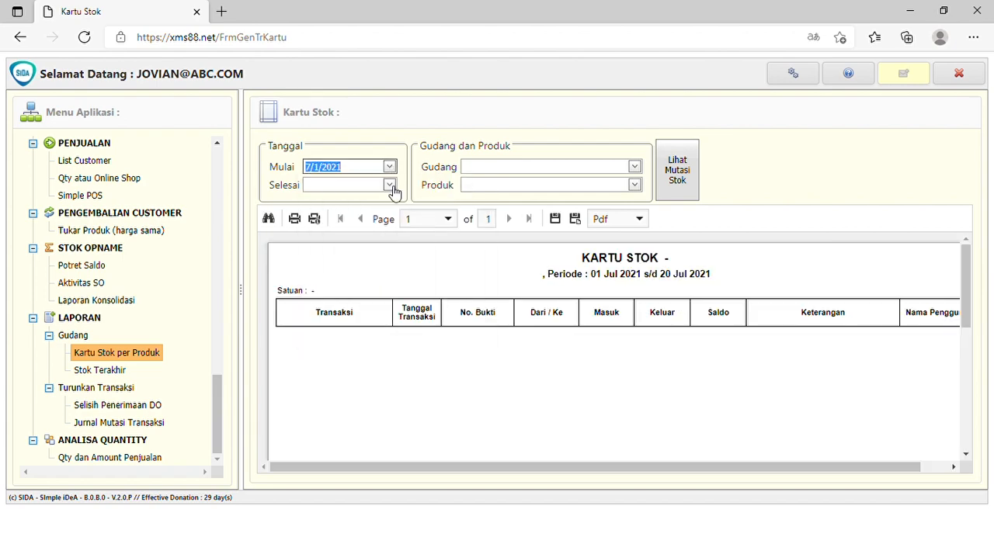
{"action": "left_click", "coordinate": [389, 185]}
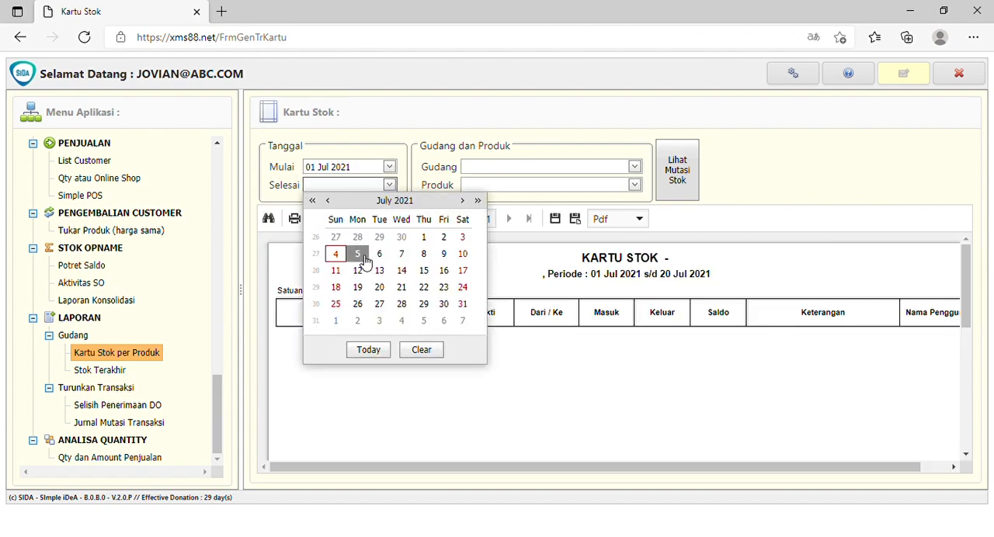
{"action": "left_click", "coordinate": [358, 255]}
Display the stock mutations of P003 Photo Photo Balm in Gudang Pusat and check the Produk to Gift entry.
{"action": "left_click", "coordinate": [578, 169]}
{"action": "left_click", "coordinate": [557, 187]}
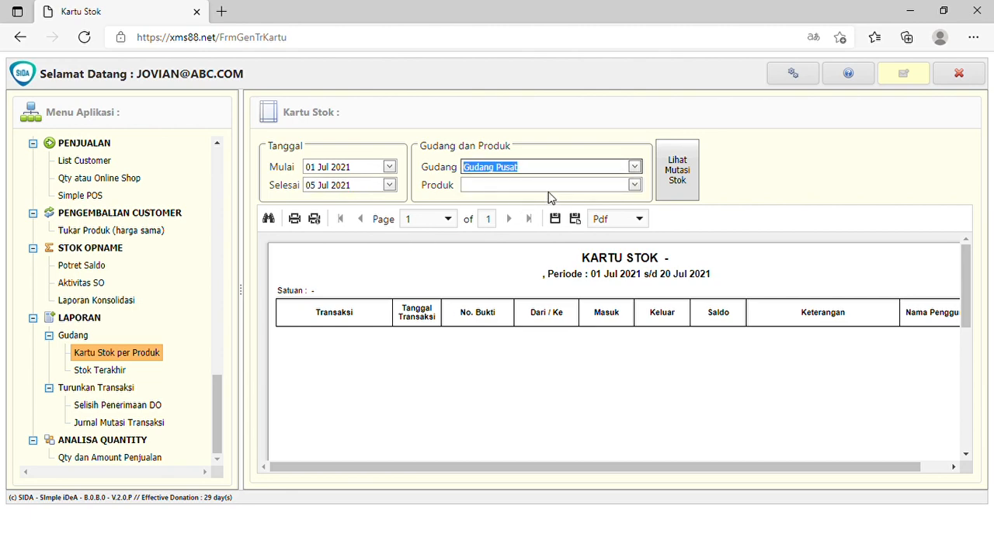
{"action": "left_click", "coordinate": [548, 186]}
{"action": "left_click", "coordinate": [531, 232]}
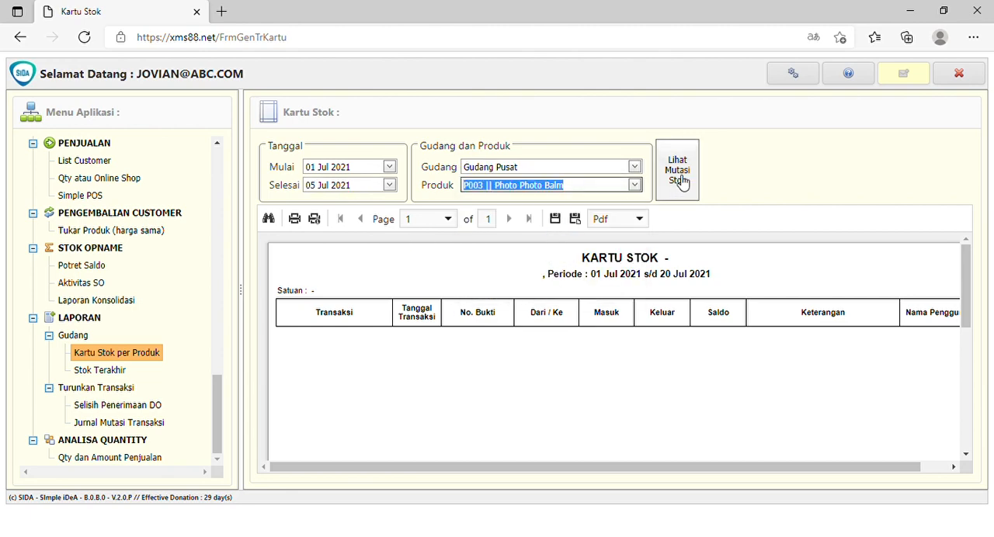
{"action": "left_click", "coordinate": [677, 169]}
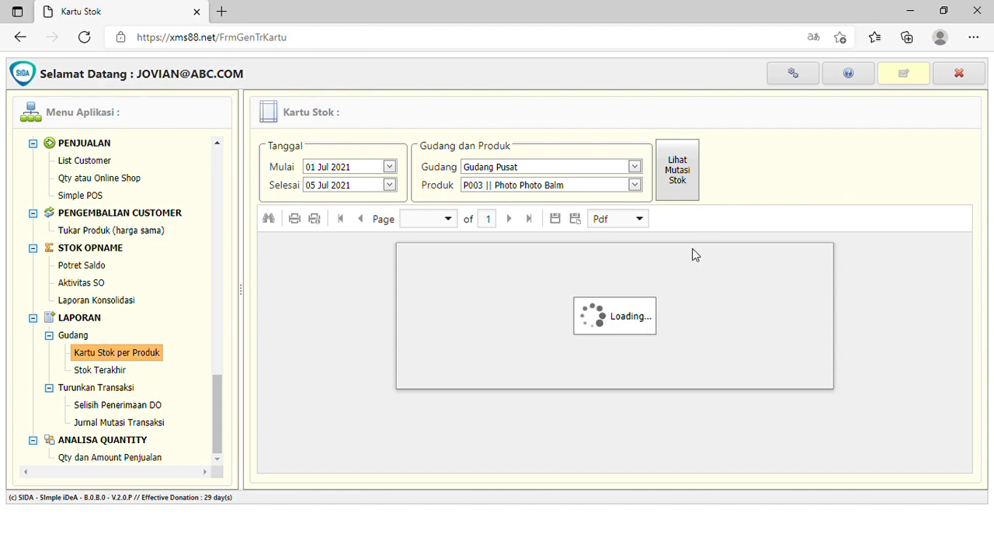
{"action": "scroll", "coordinate": [802, 281], "scroll_direction": "down", "scroll_amount": 5}
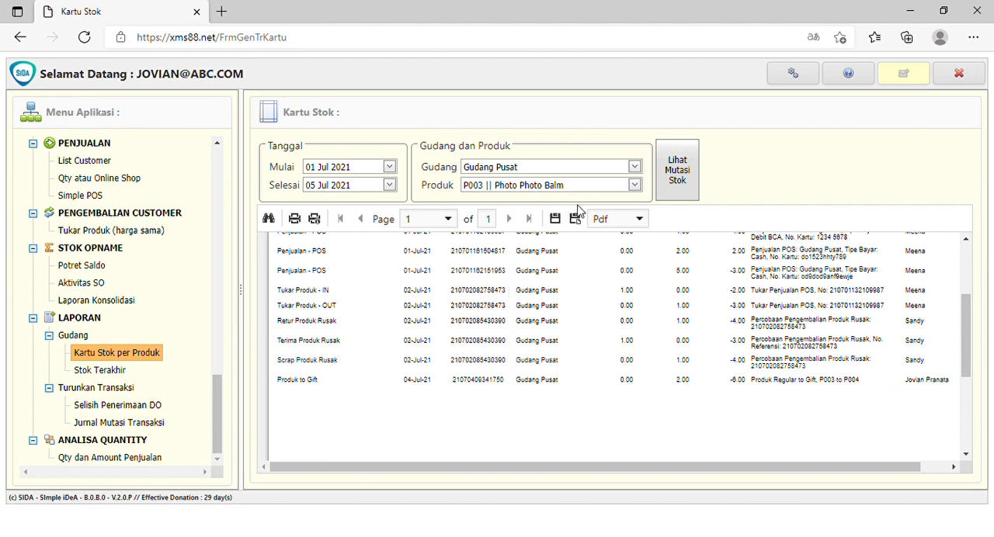
Display the stock mutations of P004 Photo Photo Balm - Gift in Gudang Pusat for the same period.
{"action": "left_click", "coordinate": [634, 185]}
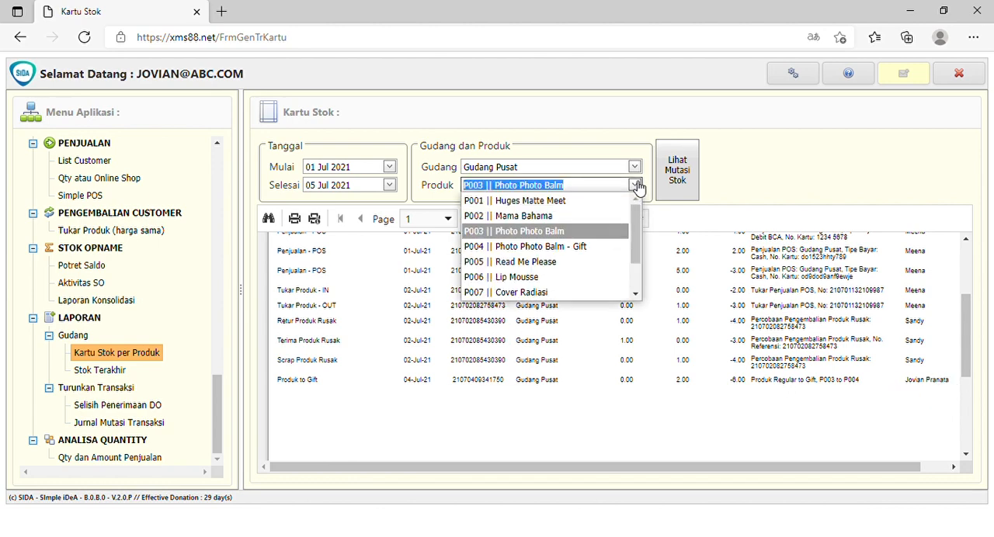
{"action": "left_click", "coordinate": [572, 246]}
{"action": "left_click", "coordinate": [677, 170]}
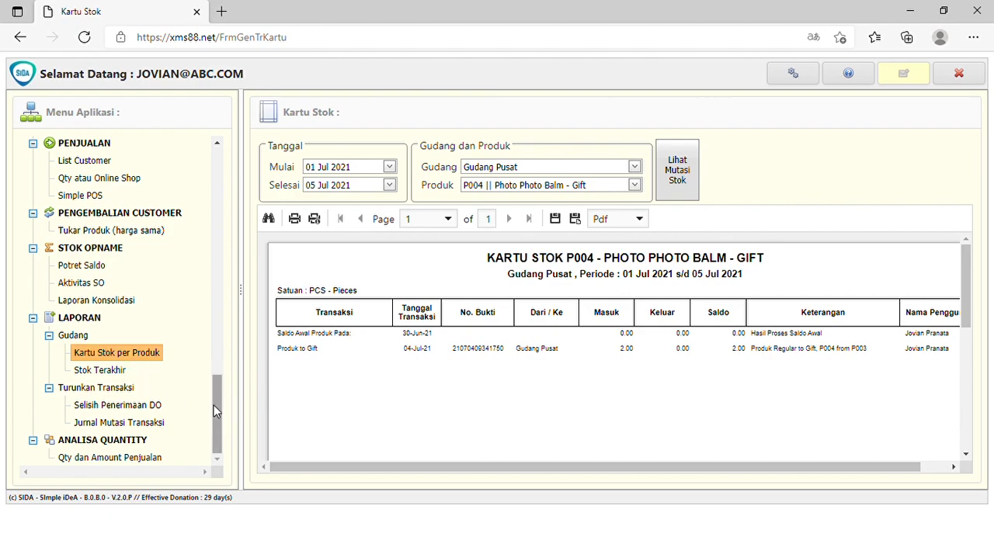
Return to the Penyesuaian Stok transaction list and exit the application.
{"action": "left_click_drag", "start_coordinate": [218, 410], "coordinate": [237, 228]}
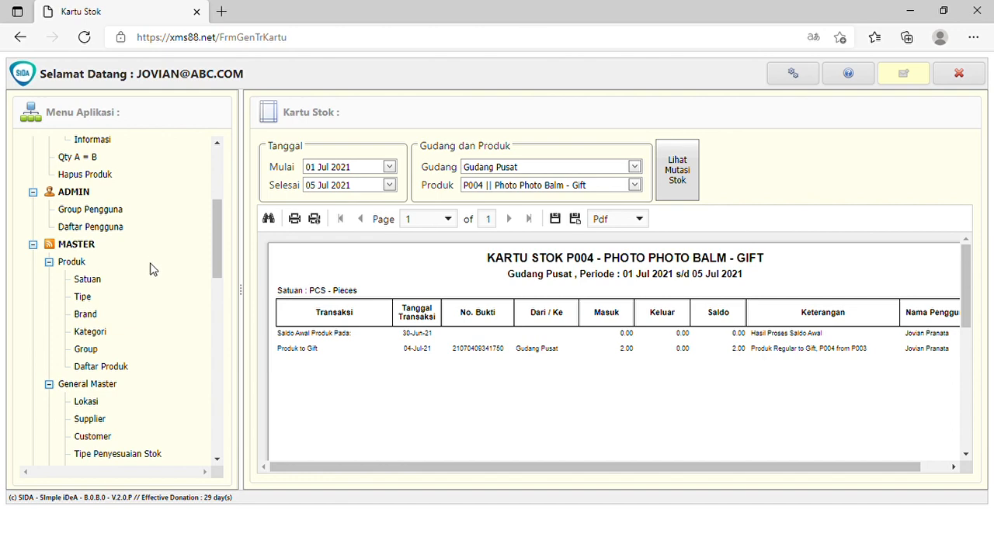
{"action": "scroll", "coordinate": [156, 269], "scroll_direction": "down", "scroll_amount": 5}
{"action": "scroll", "coordinate": [166, 360], "scroll_direction": "down", "scroll_amount": 3}
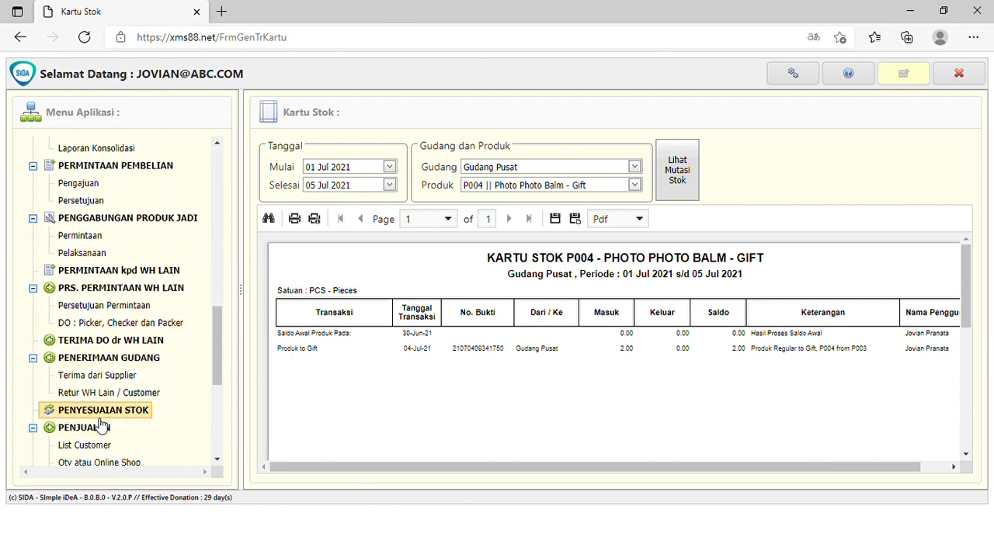
{"action": "left_click", "coordinate": [101, 415]}
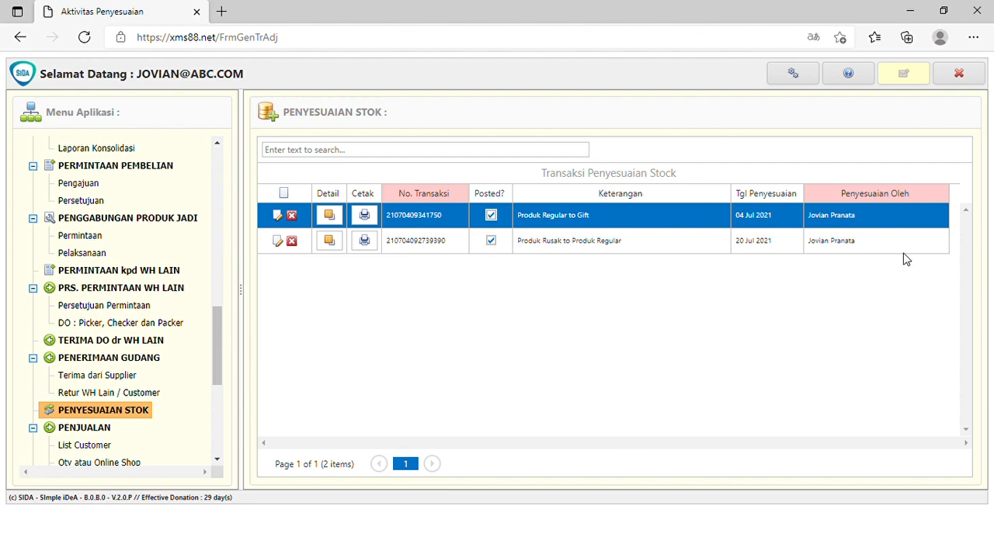
{"action": "left_click", "coordinate": [980, 81]}
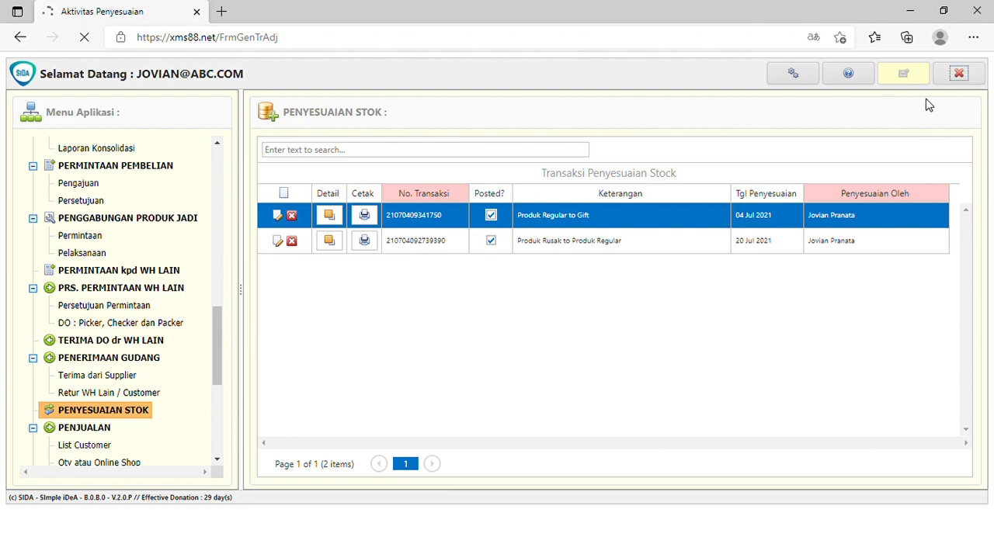